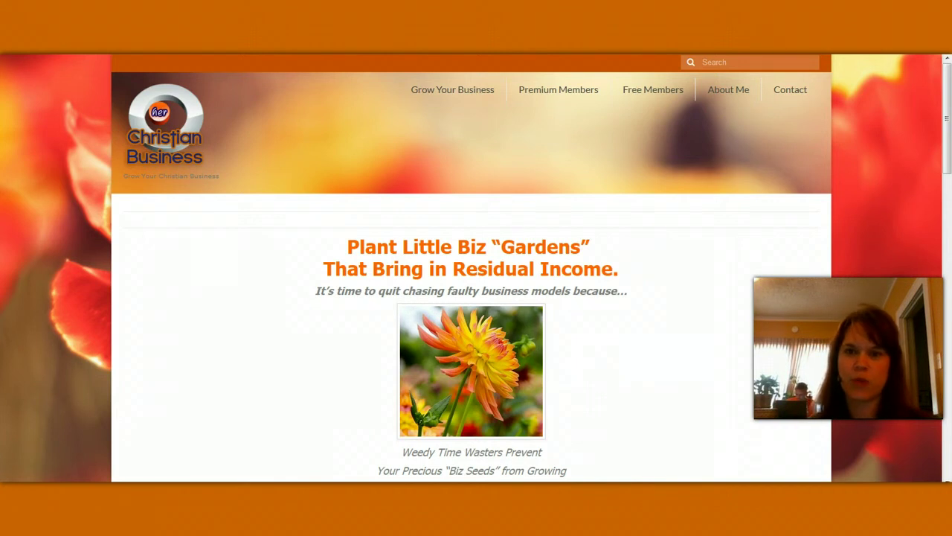
# Switch from the business website to the Ribbet photo editor's start page.
pyautogui.hotkey('ctrl', 'Tab')
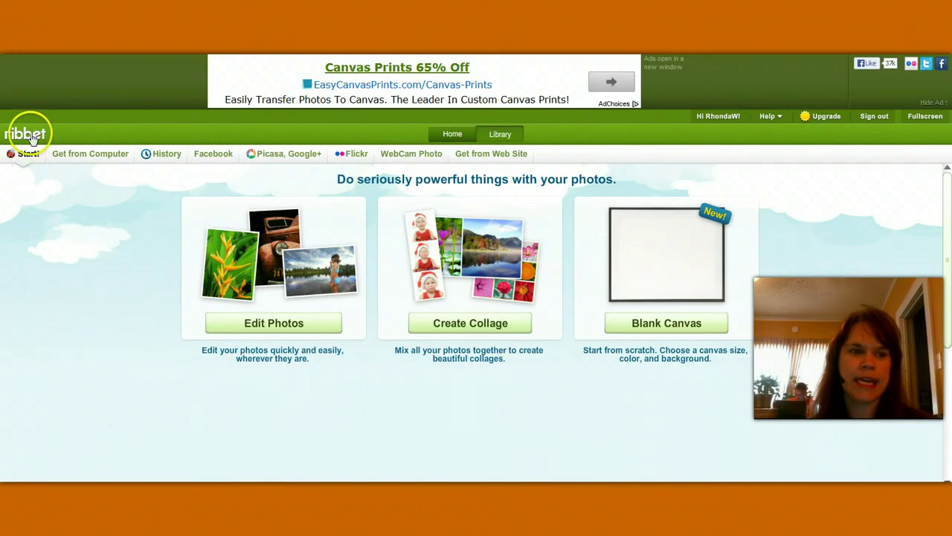
pyautogui.click(395, 374)
pyautogui.click(381, 465)
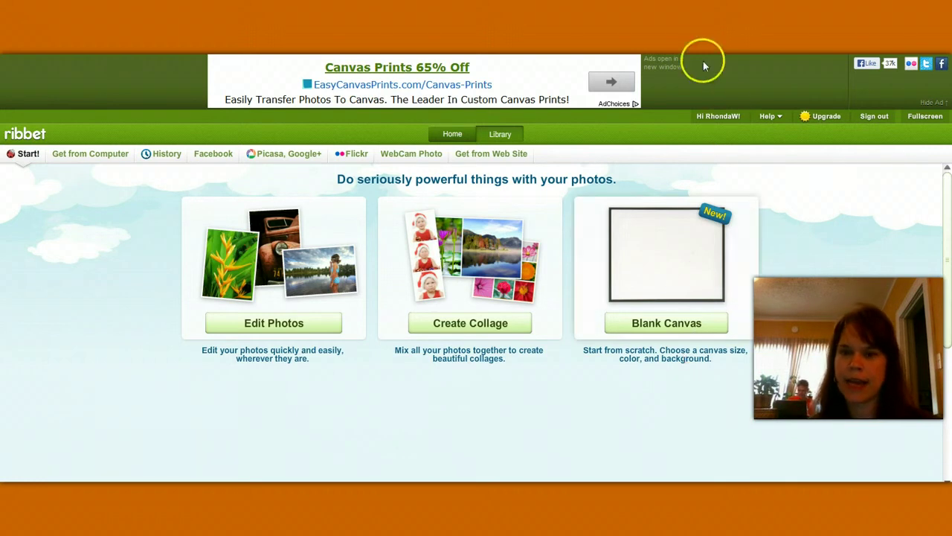
# View the Premium upgrade offer from the account settings and close both windows.
pyautogui.click(715, 116)
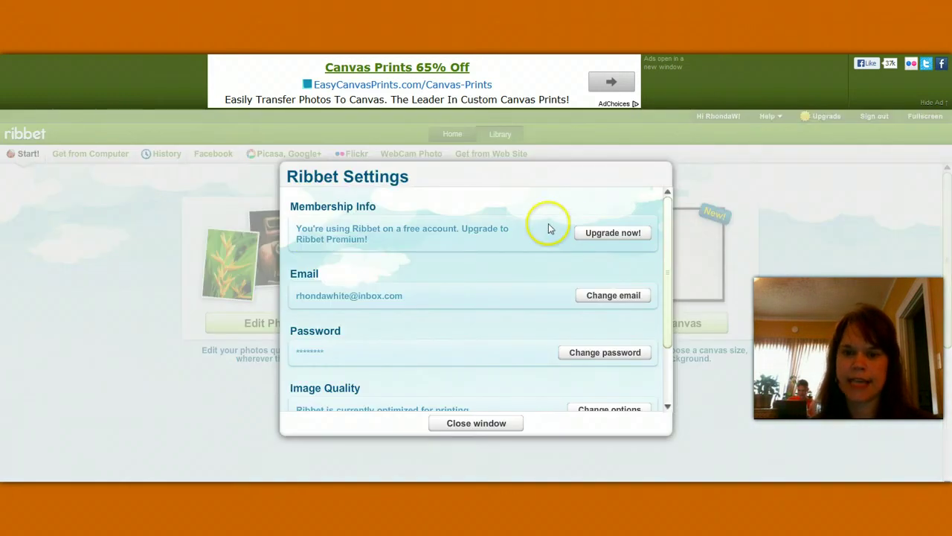
pyautogui.click(615, 234)
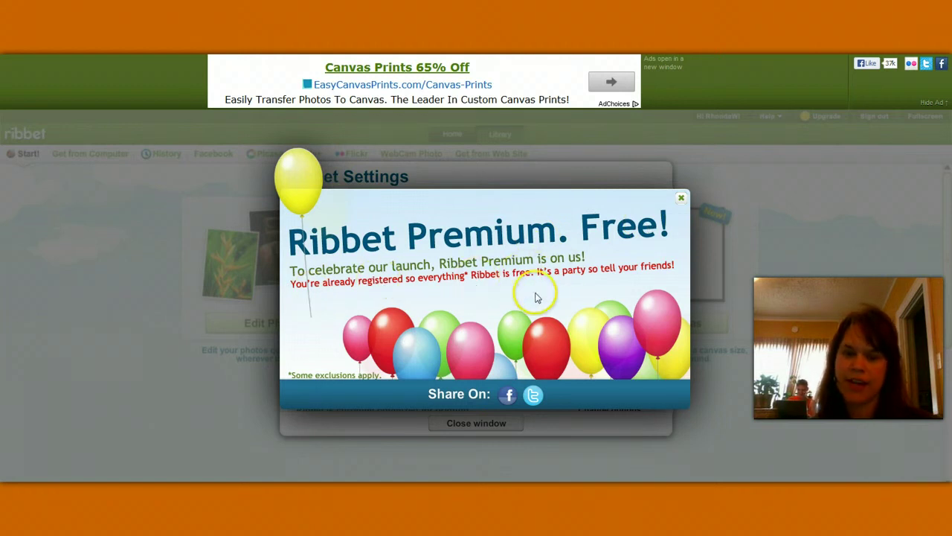
pyautogui.click(681, 200)
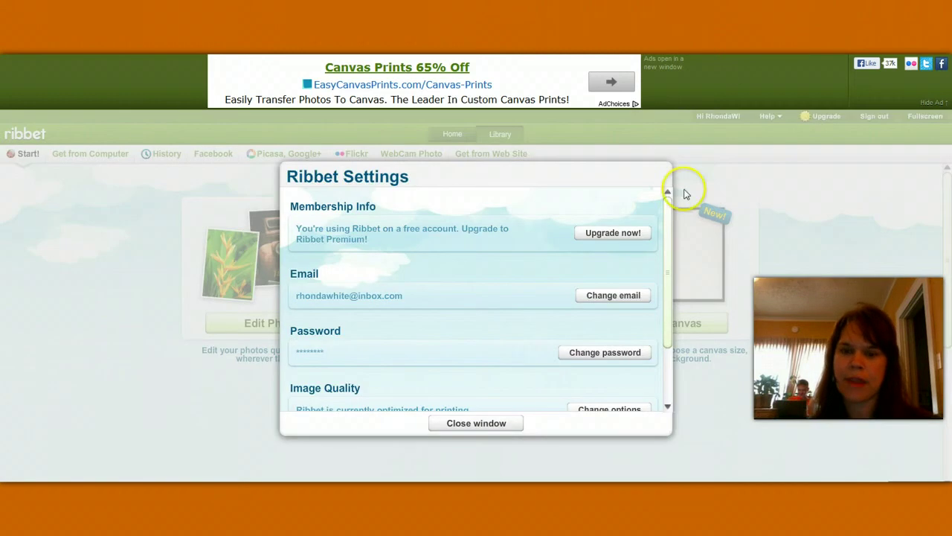
pyautogui.click(488, 430)
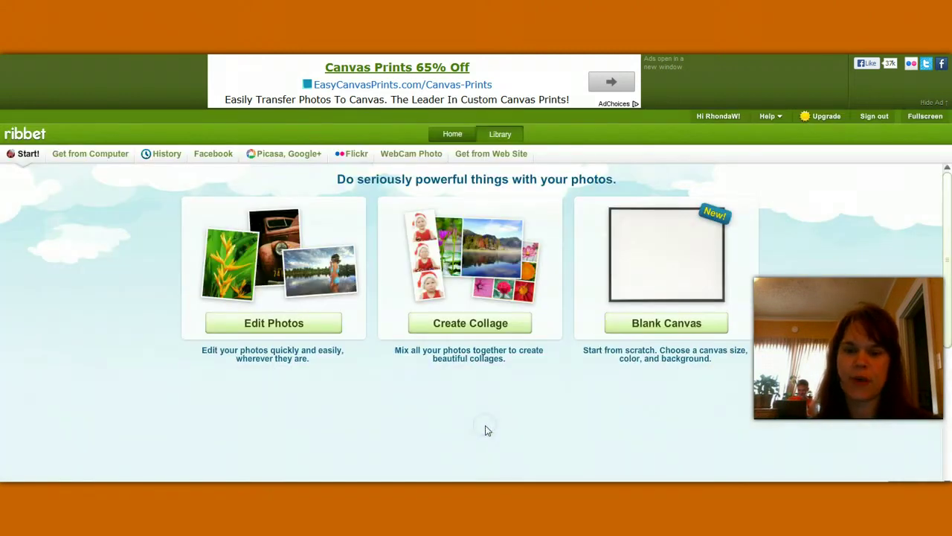
# Create a blank 500 x 900 canvas with the background color FFC166.
pyautogui.click(667, 328)
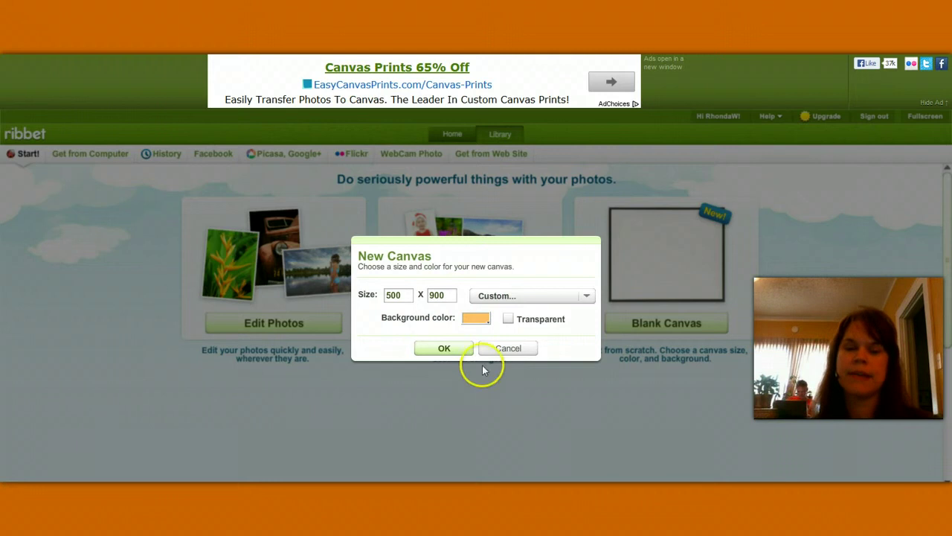
pyautogui.click(477, 318)
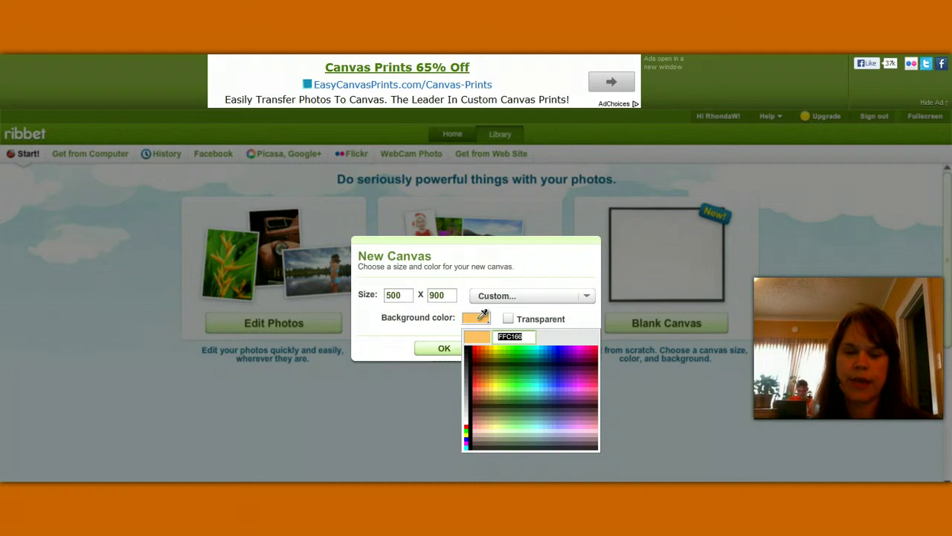
pyautogui.click(479, 315)
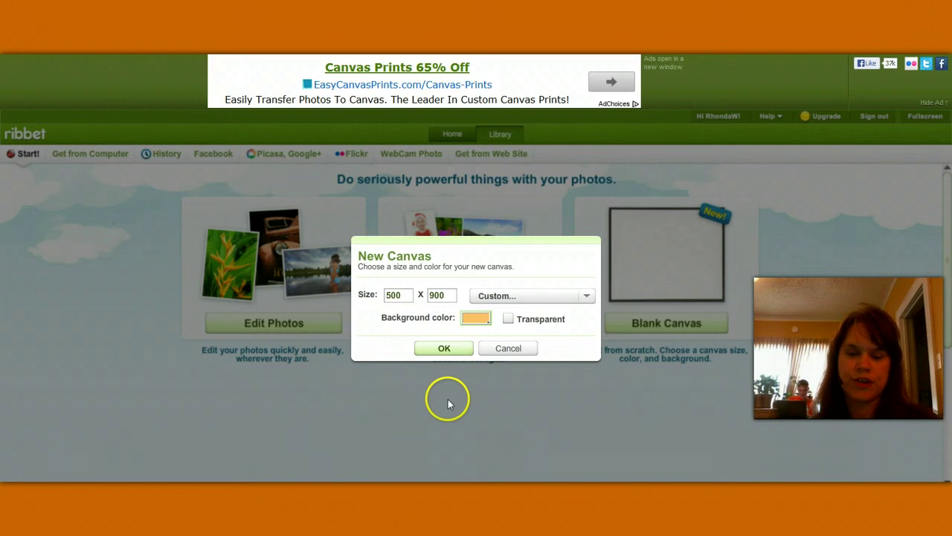
pyautogui.click(446, 348)
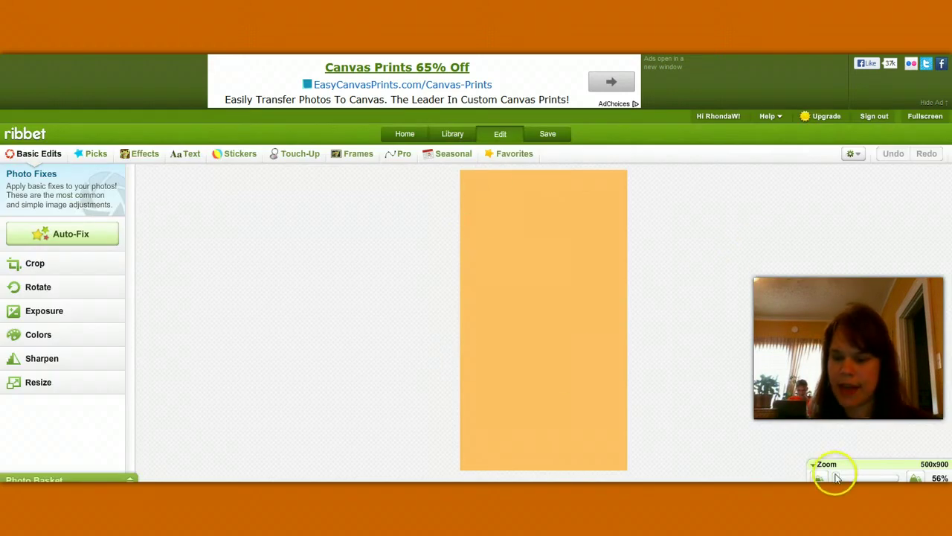
pyautogui.moveTo(837, 478); pyautogui.dragTo(836, 477)
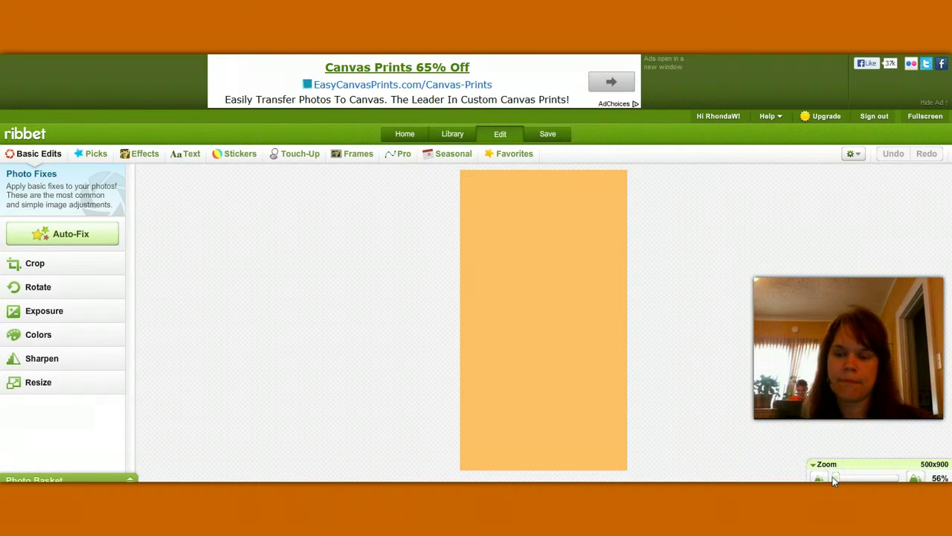
pyautogui.click(593, 454)
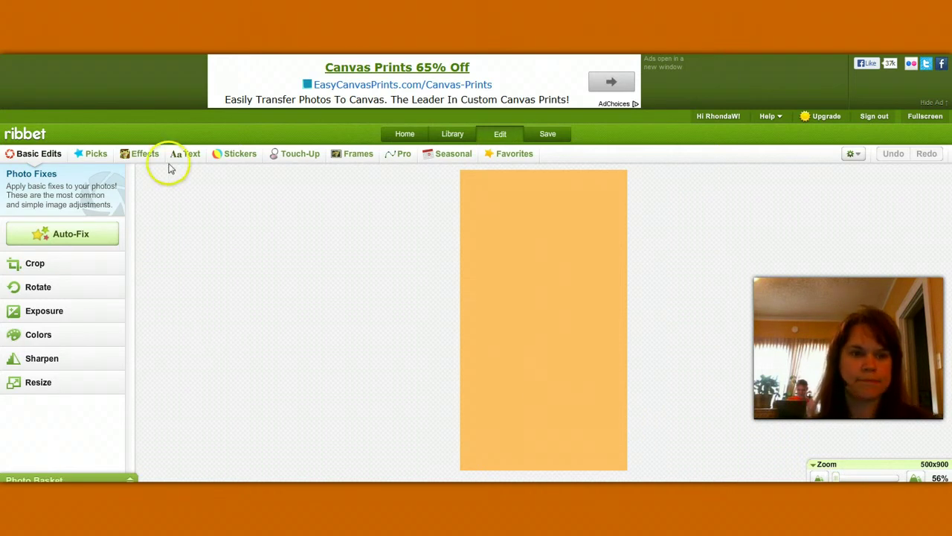
# Open the text tool and consult the Bible verses web page for the Psalms 37:4 wording before returning to the canvas.
pyautogui.click(190, 157)
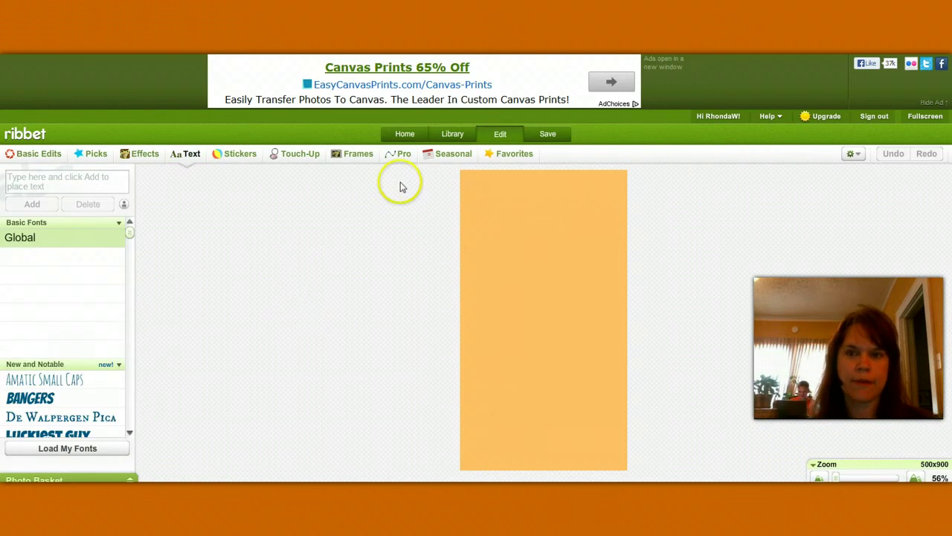
pyautogui.hotkey('ctrl', 'Tab')
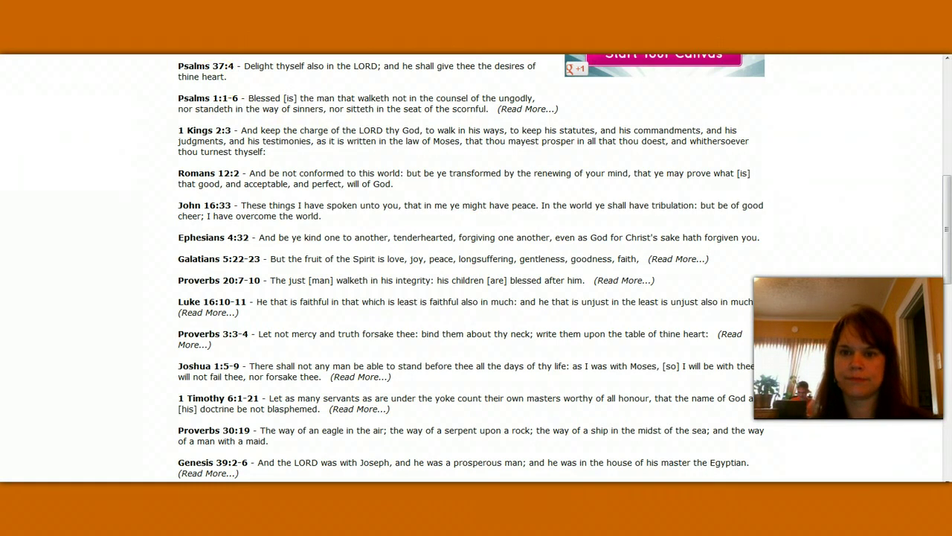
pyautogui.hotkey('ctrl', 'Tab')
pyautogui.hotkey('ctrl', 'Tab')
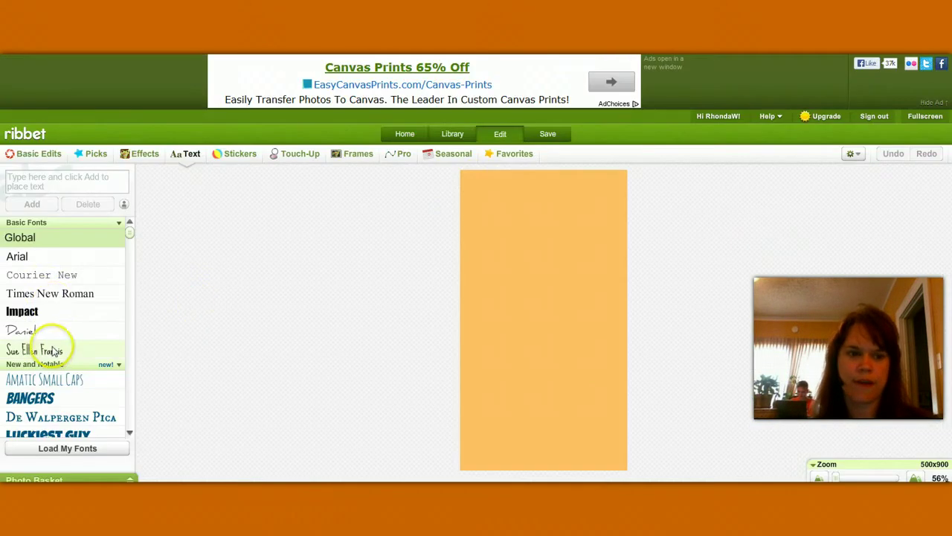
# Browse the available fonts and choose Monbijoux for the text.
pyautogui.scroll(-10, 38, 368)
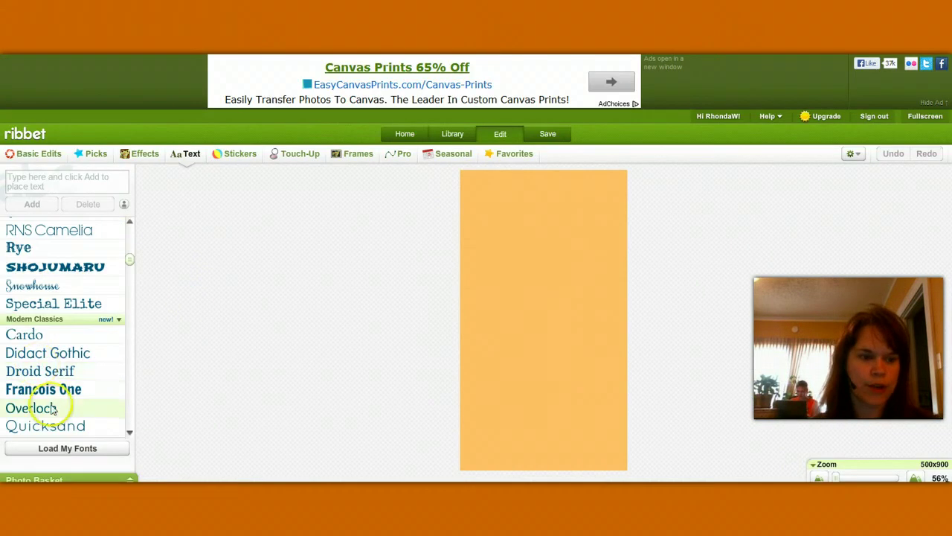
pyautogui.scroll(-5, 67, 369)
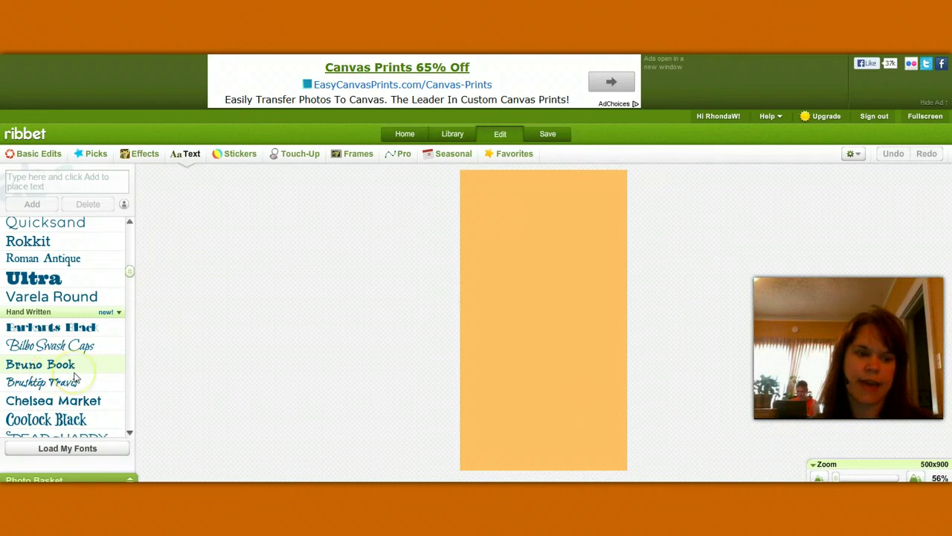
pyautogui.scroll(-8, 73, 376)
pyautogui.scroll(-5, 74, 377)
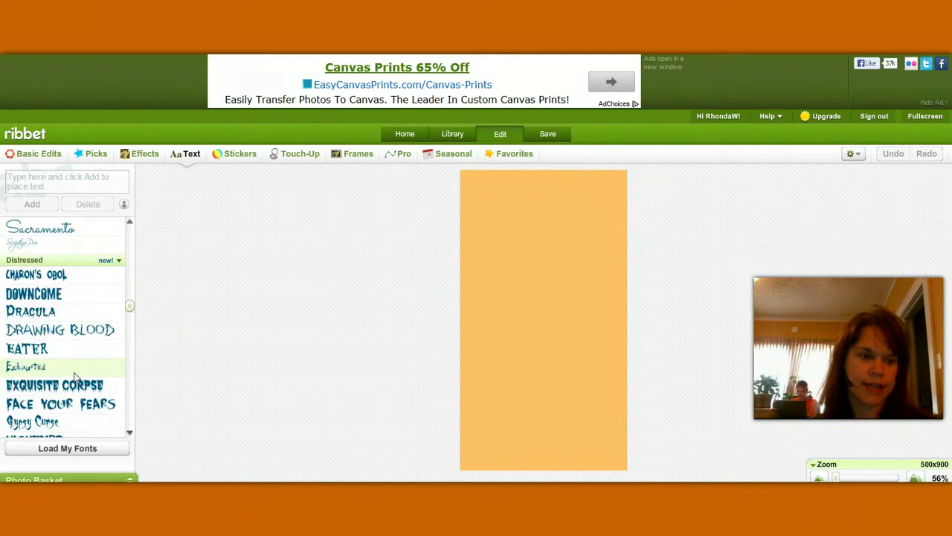
pyautogui.scroll(-15, 75, 377)
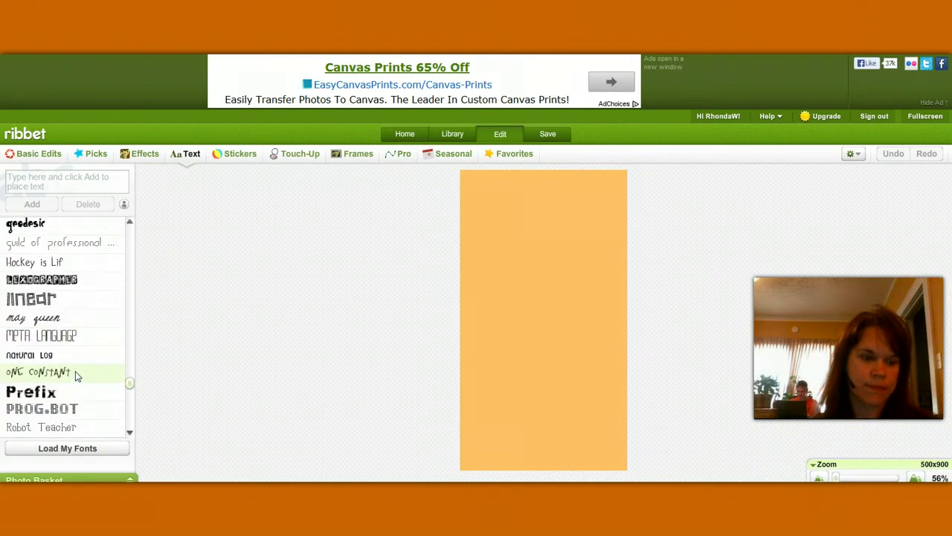
pyautogui.scroll(-10, 76, 377)
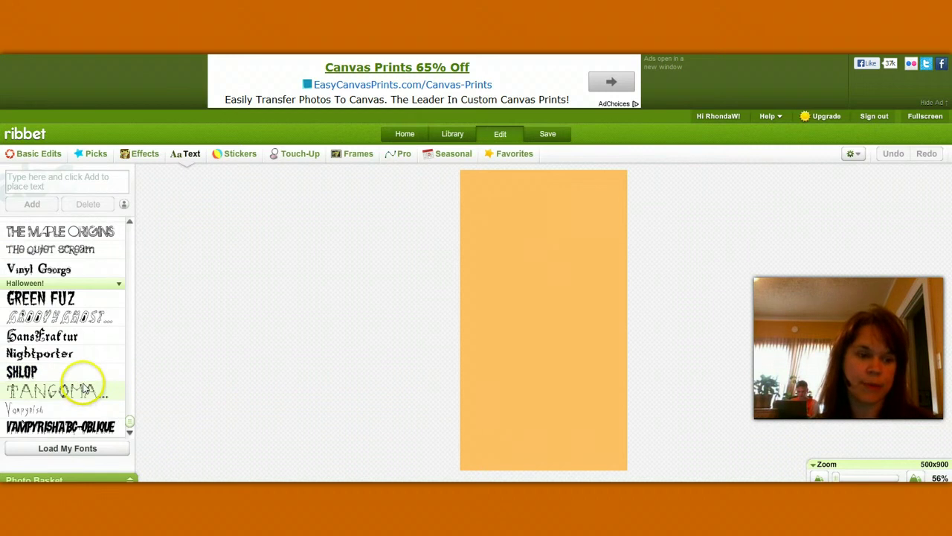
pyautogui.scroll(3, 80, 402)
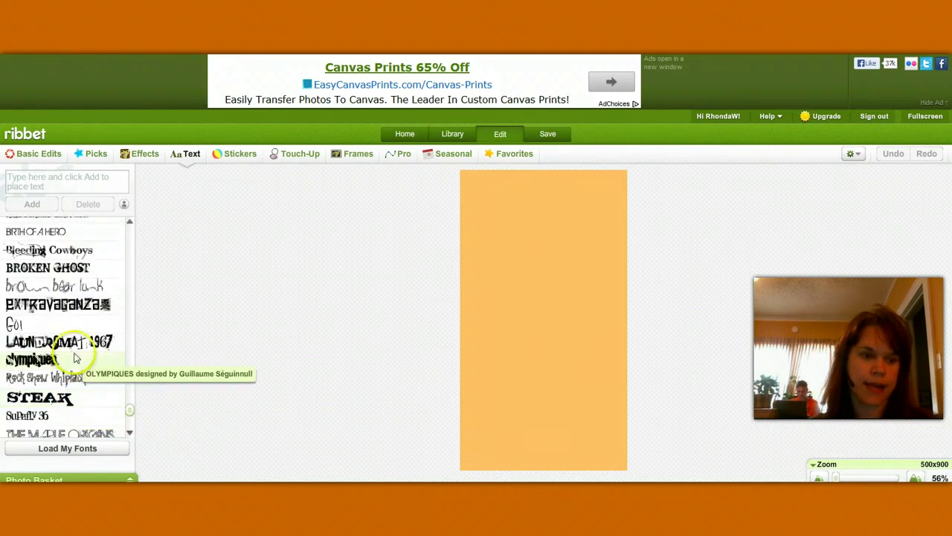
pyautogui.scroll(3, 82, 357)
pyautogui.scroll(2, 78, 336)
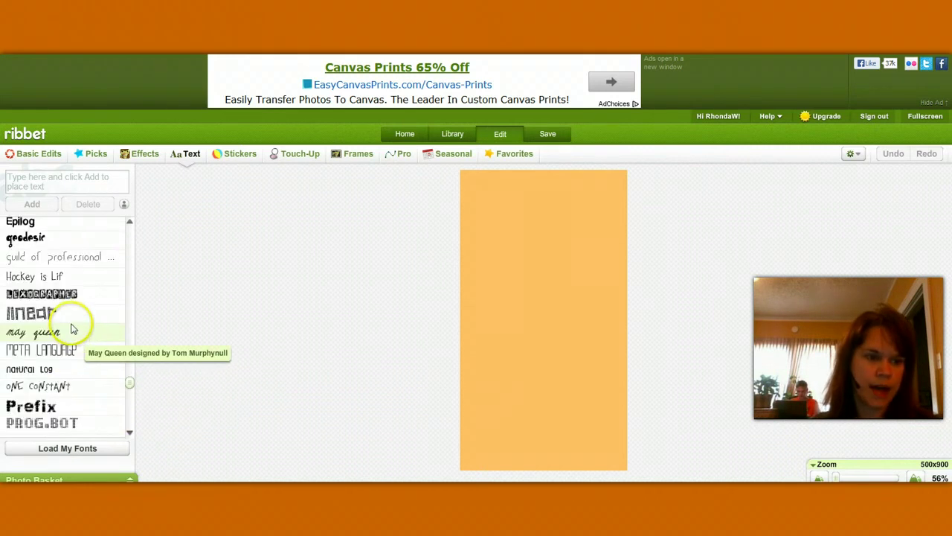
pyautogui.scroll(3, 71, 337)
pyautogui.scroll(-10, 75, 364)
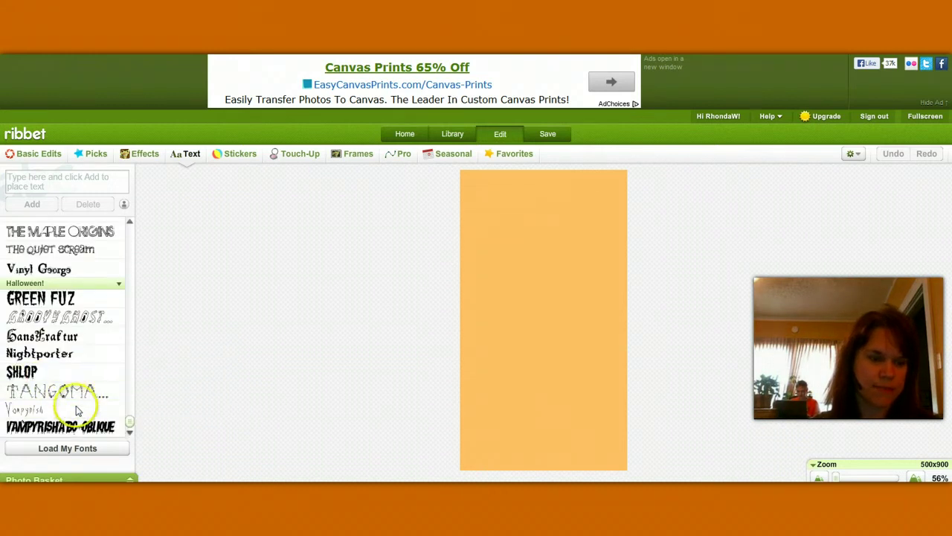
pyautogui.scroll(3, 87, 402)
pyautogui.scroll(6, 88, 402)
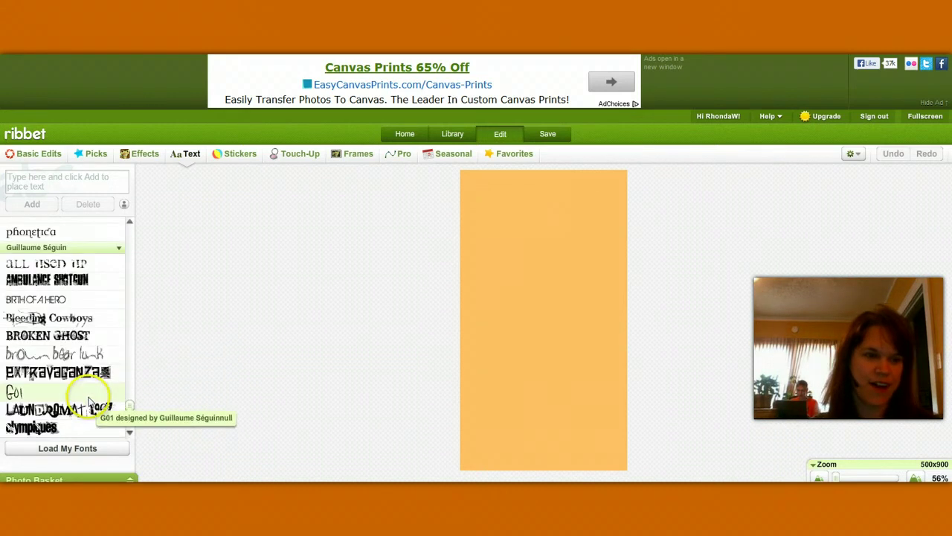
pyautogui.scroll(3, 109, 329)
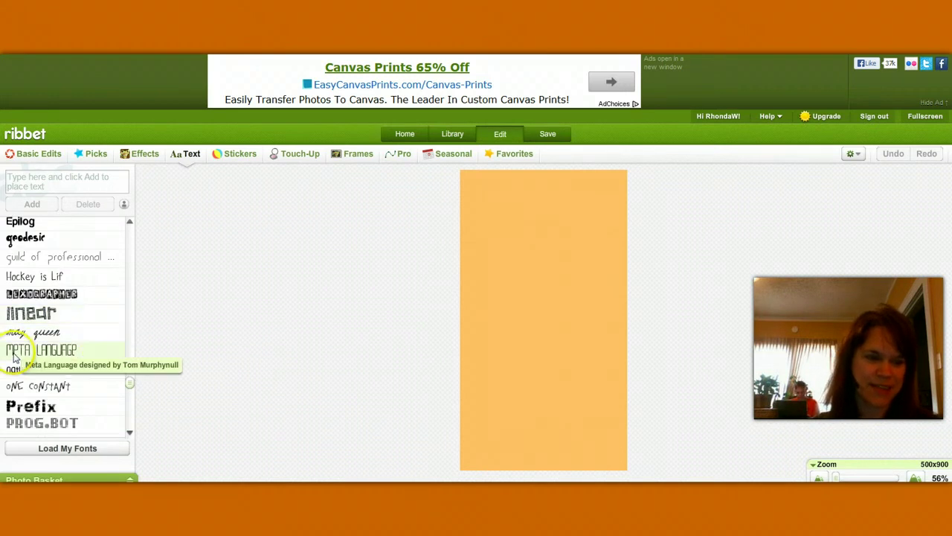
pyautogui.scroll(2, 74, 308)
pyautogui.scroll(5, 77, 308)
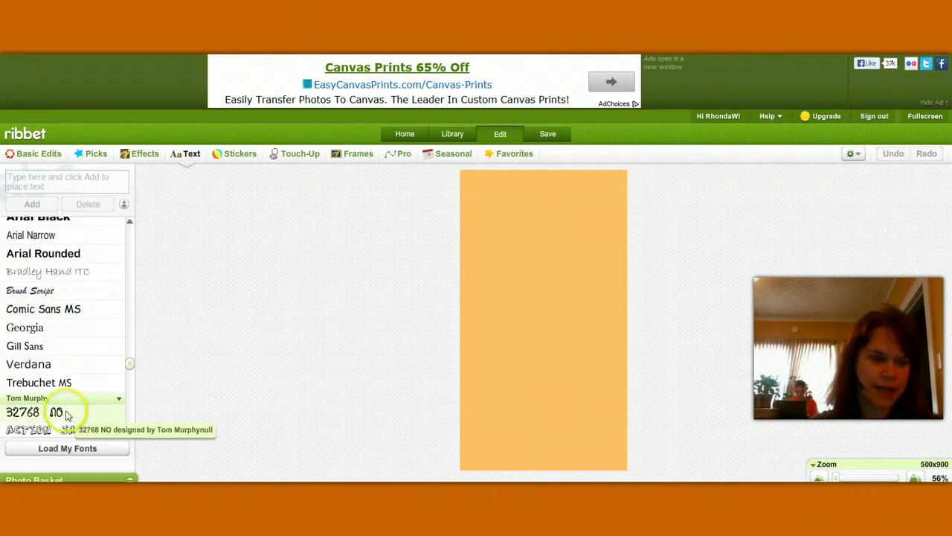
pyautogui.scroll(3, 108, 377)
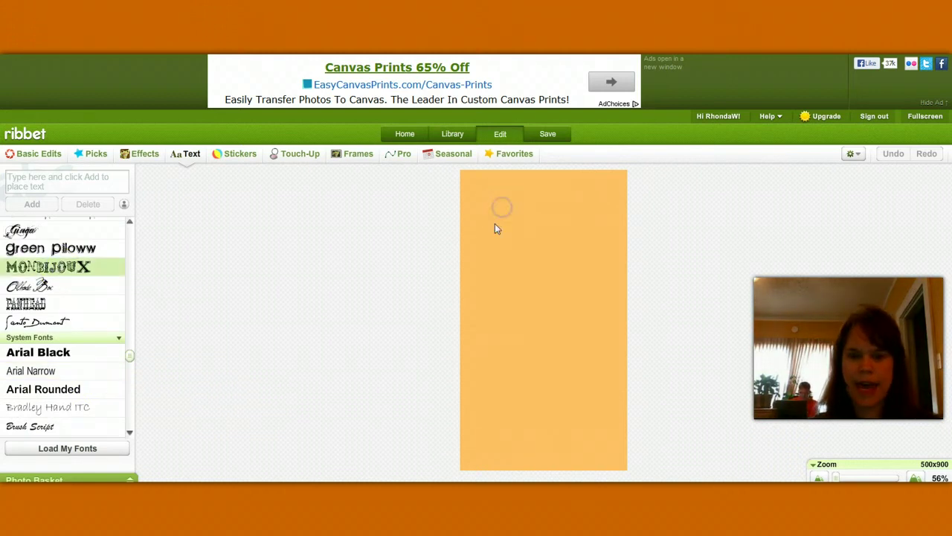
# Add the text "Delight" to the canvas and place it centered near the upper edge.
pyautogui.click(43, 178)
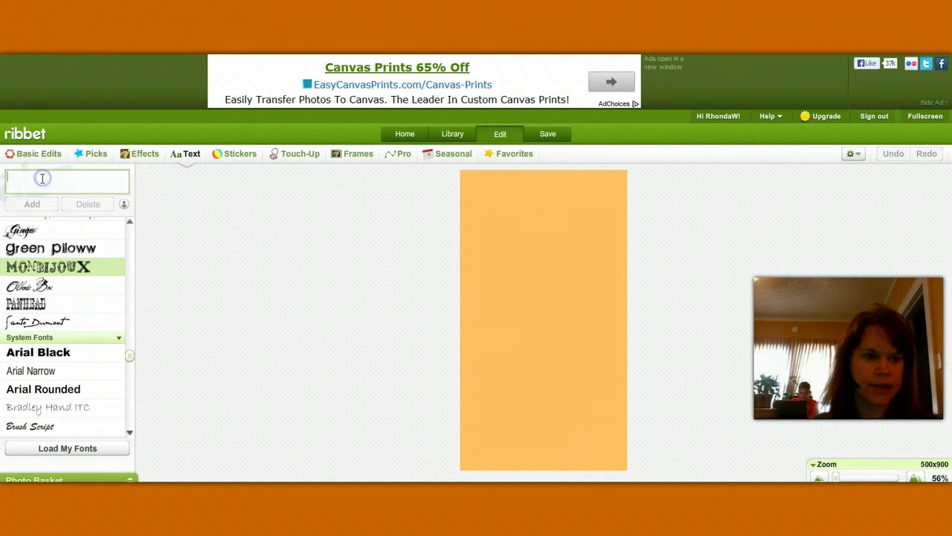
pyautogui.rightClick(43, 178)
pyautogui.click(251, 195)
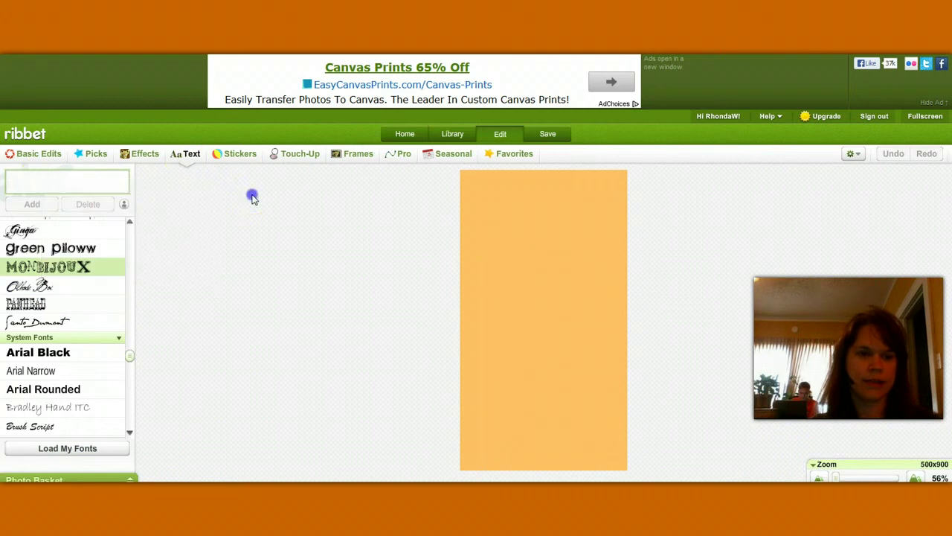
pyautogui.click(64, 184)
pyautogui.write('Delight')
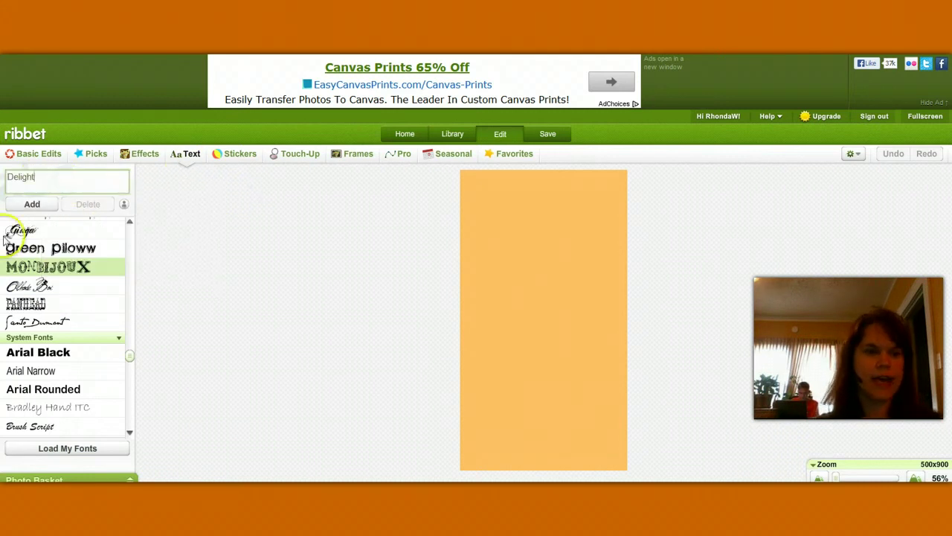
pyautogui.click(32, 202)
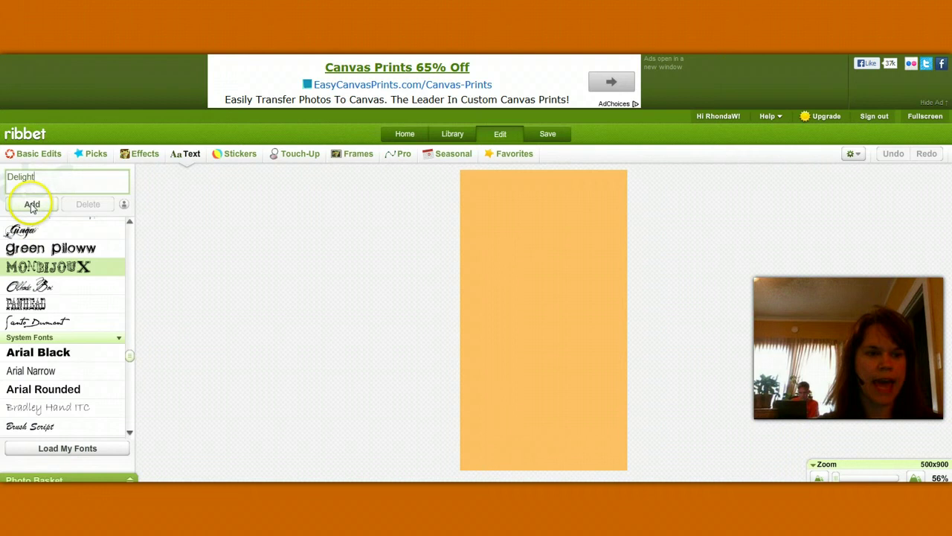
pyautogui.moveTo(505, 306); pyautogui.dragTo(520, 203)
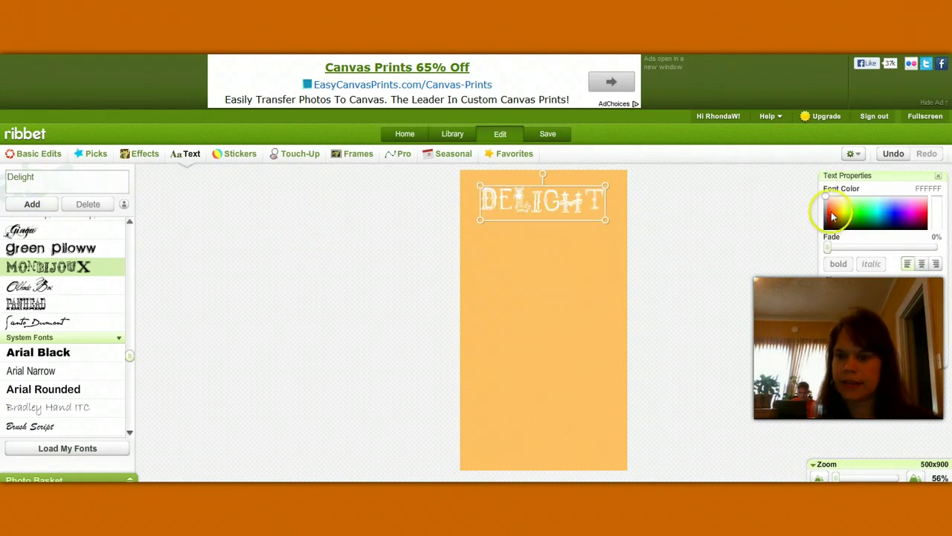
# Color the "Delight" text orange-red FF4C11 and change its font to Green Piloww.
pyautogui.click(832, 214)
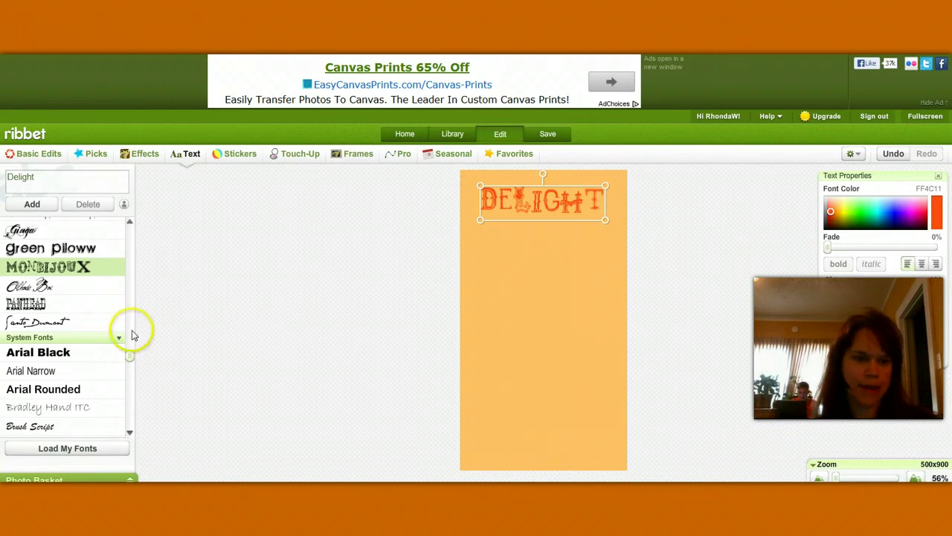
pyautogui.click(66, 249)
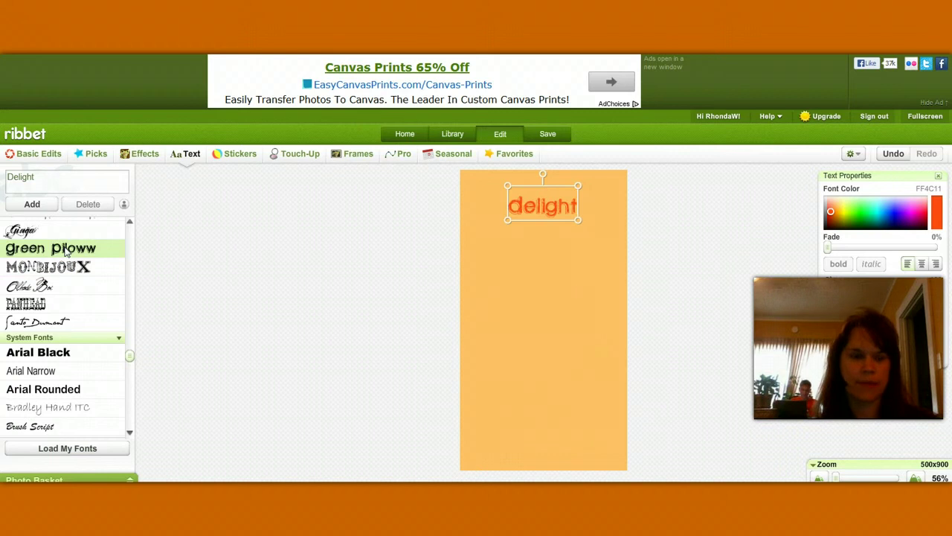
pyautogui.scroll(-2, 63, 309)
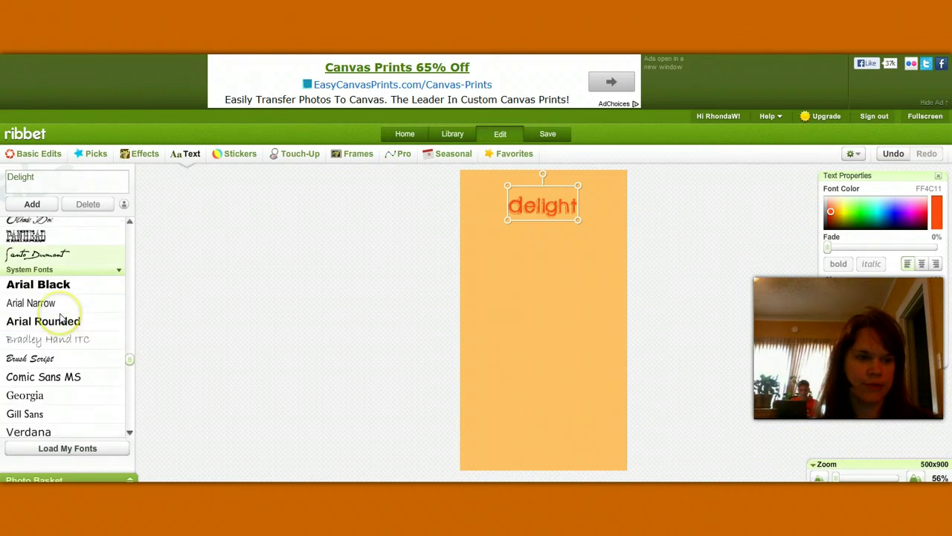
# Change the font of the "Delight" text to Love Ya Like A Sister.
pyautogui.scroll(4, 63, 319)
pyautogui.scroll(3, 64, 318)
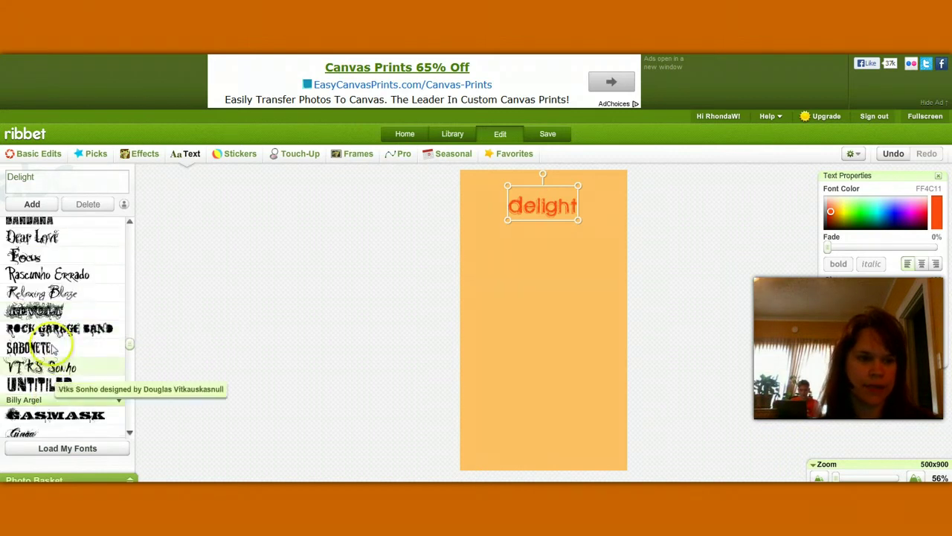
pyautogui.scroll(4, 102, 352)
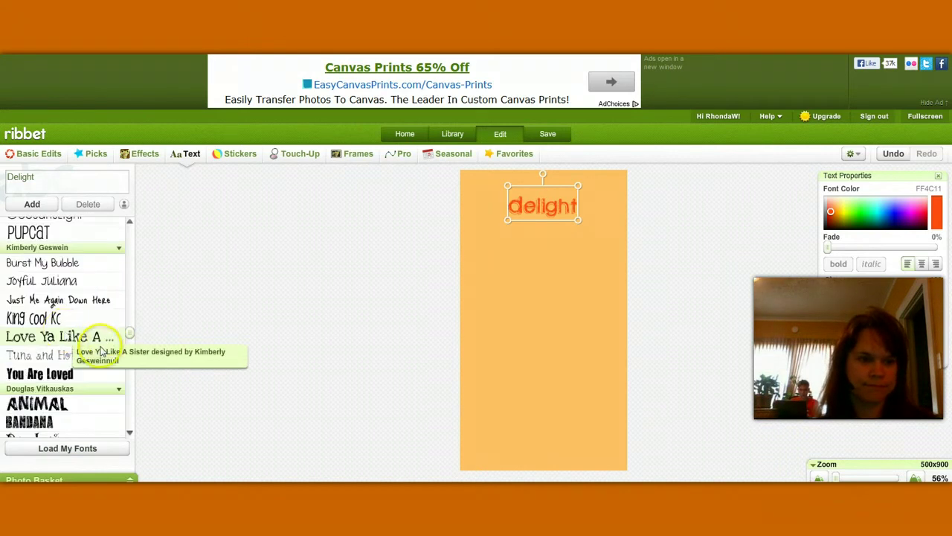
pyautogui.click(50, 337)
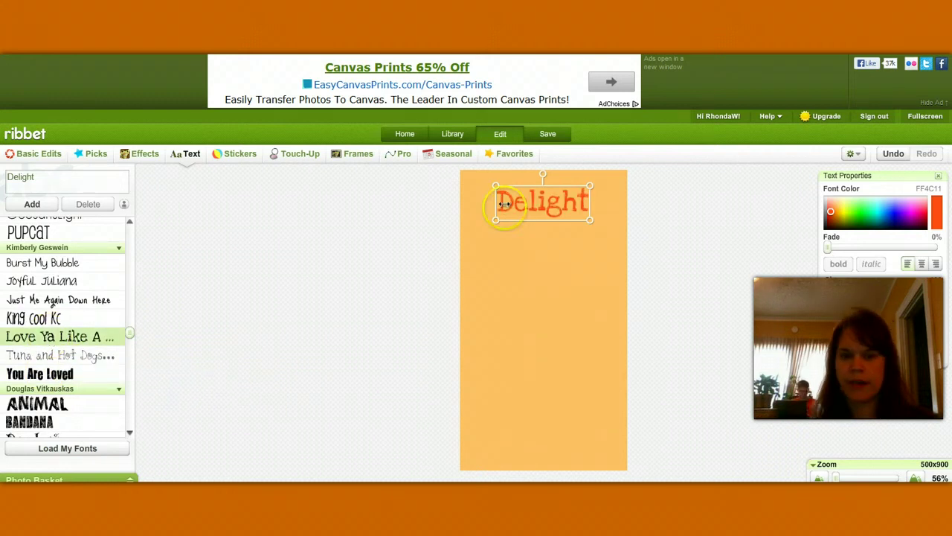
# Enlarge the "Delight" text slightly, recenter it near the canvas's upper edge, and deselect it.
pyautogui.moveTo(495, 212); pyautogui.dragTo(489, 209)
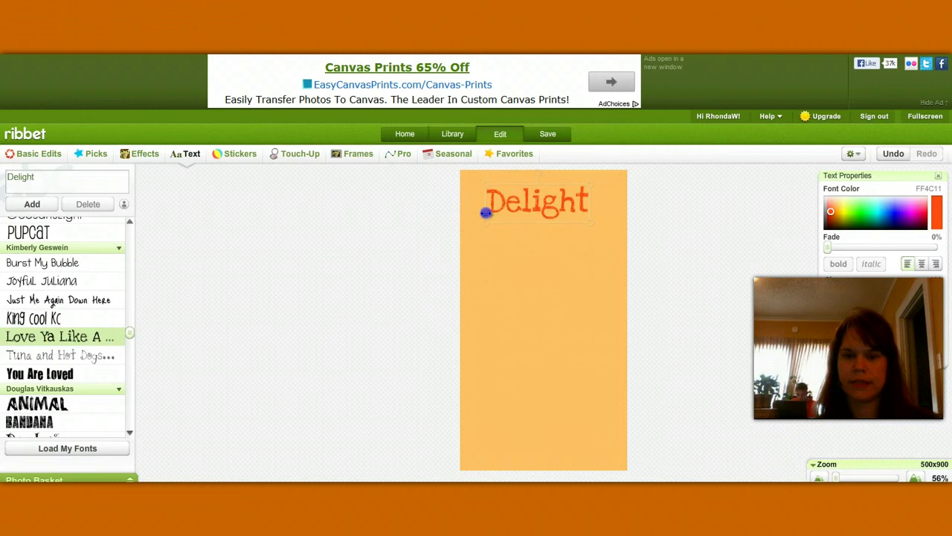
pyautogui.moveTo(547, 208); pyautogui.dragTo(540, 201)
pyautogui.click(553, 253)
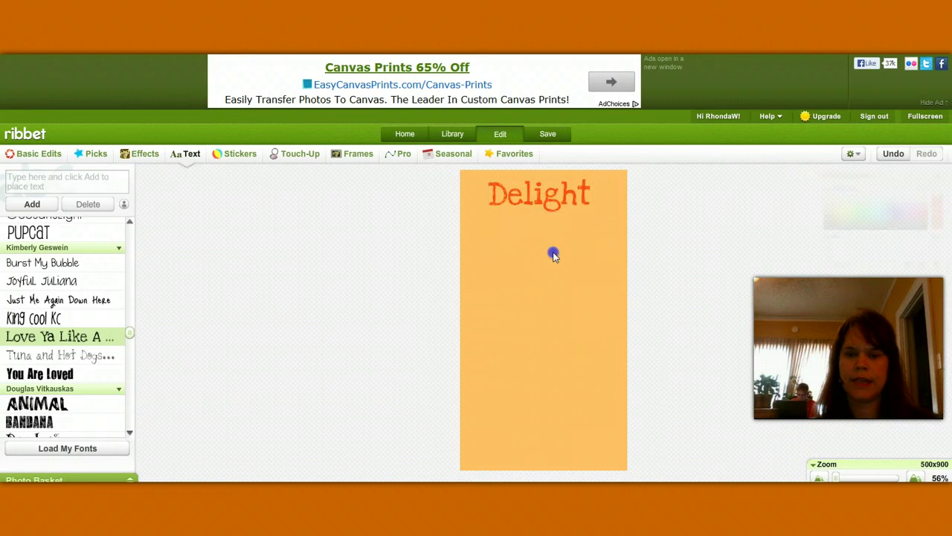
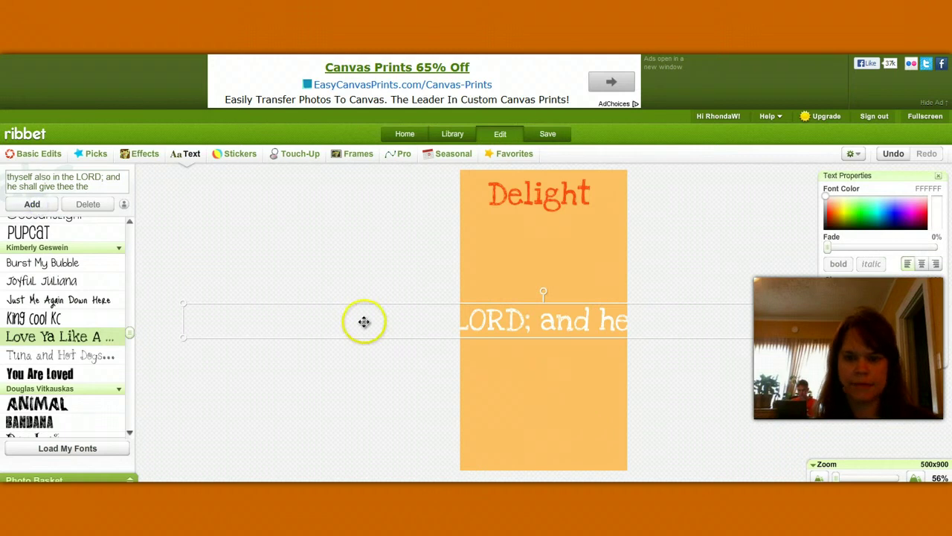
# Browse the fonts and set the "thyself also in the LORD; and he shall give thee the" text to Burst My Bubble.
pyautogui.scroll(-5, 38, 413)
pyautogui.scroll(-10, 37, 407)
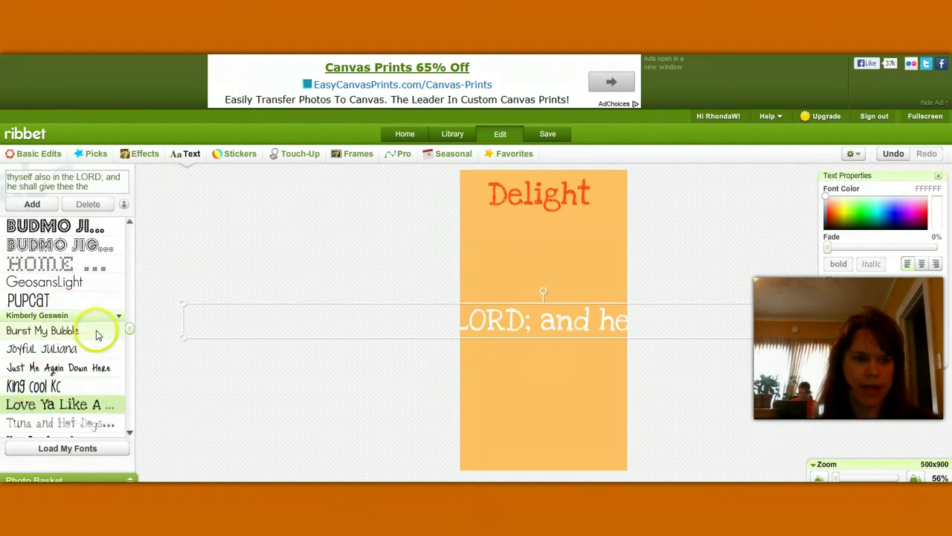
pyautogui.scroll(5, 81, 371)
pyautogui.scroll(-8, 82, 368)
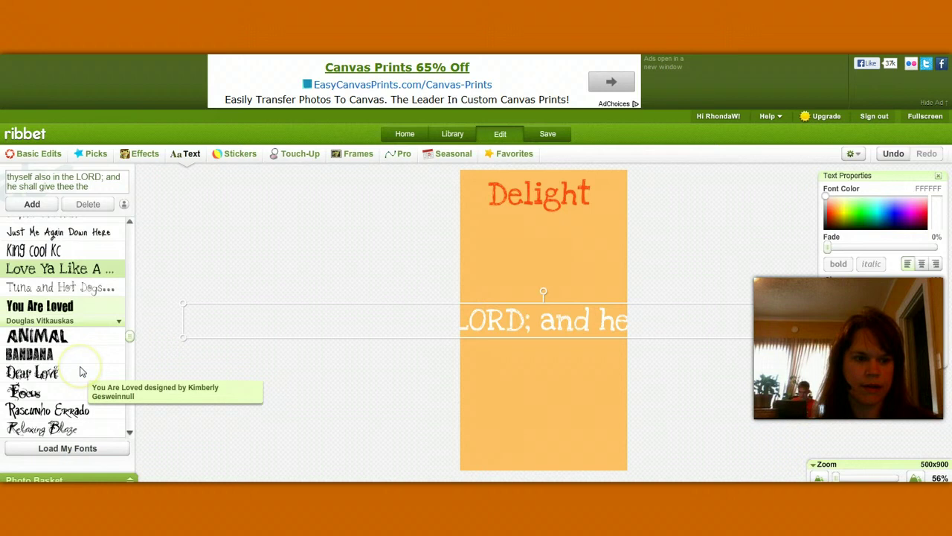
pyautogui.scroll(3, 105, 372)
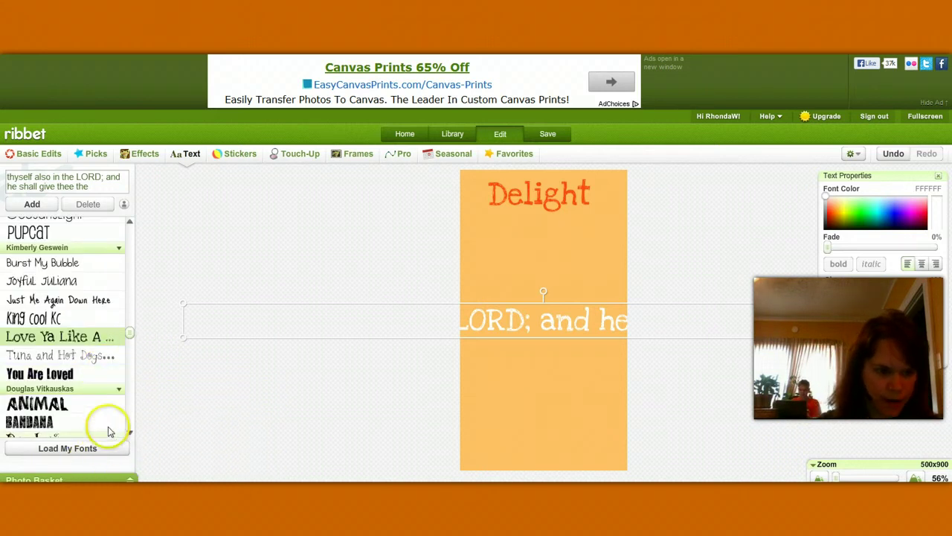
pyautogui.click(45, 263)
pyautogui.click(436, 318)
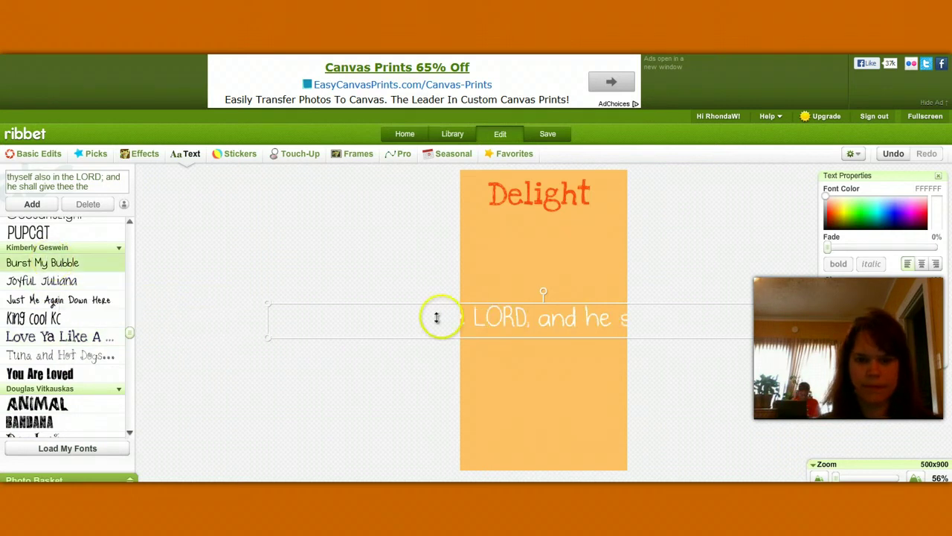
# Color the verse text dark blue 002A59 and place it below "Delight" with its beginning on the canvas.
pyautogui.moveTo(516, 320); pyautogui.dragTo(521, 251)
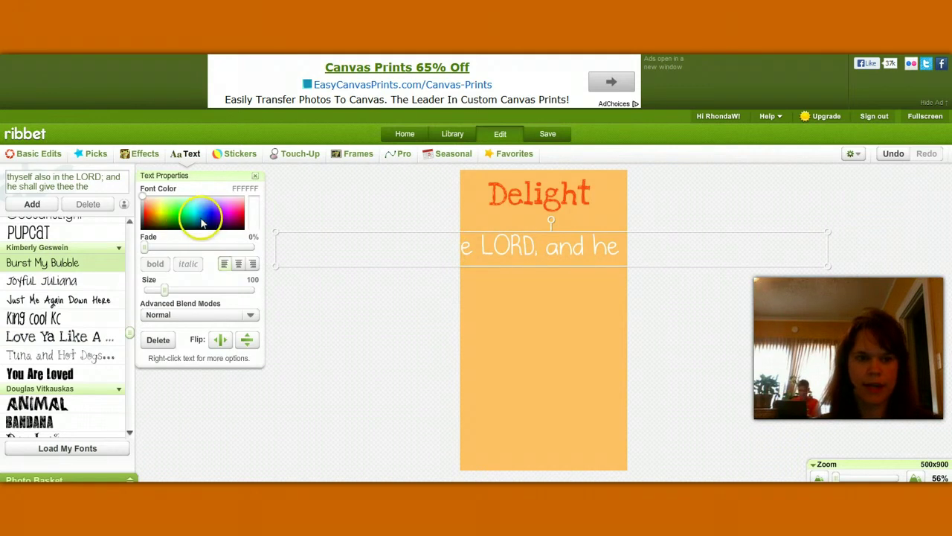
pyautogui.moveTo(182, 225); pyautogui.dragTo(203, 225)
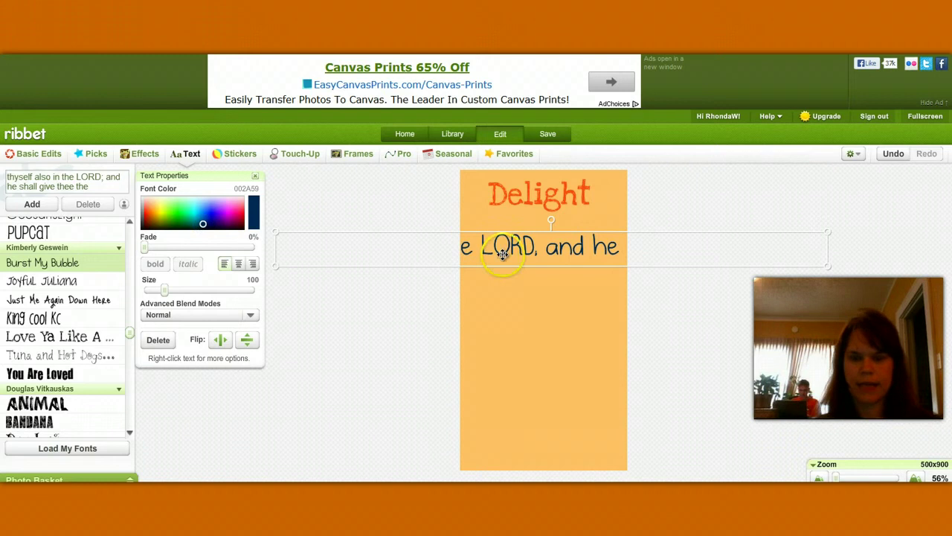
pyautogui.moveTo(506, 250); pyautogui.dragTo(696, 237)
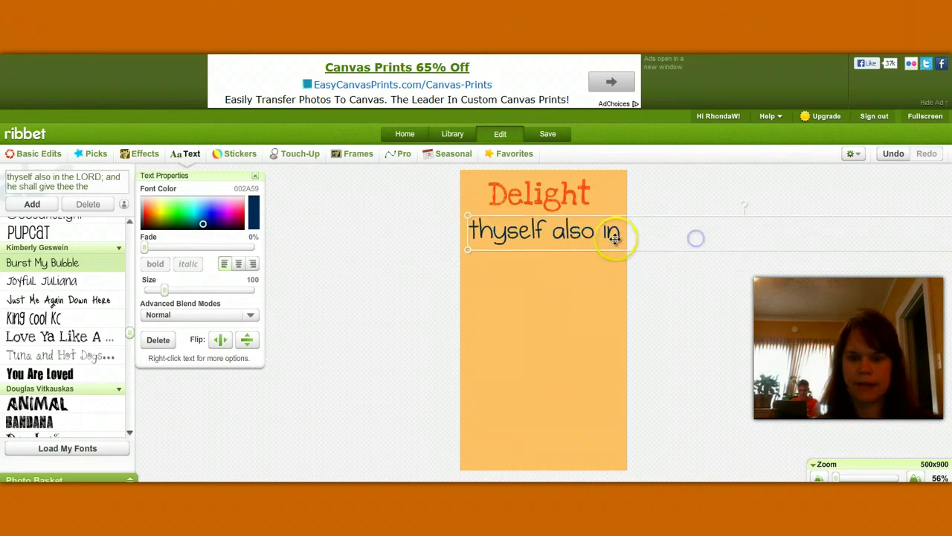
pyautogui.click(528, 234)
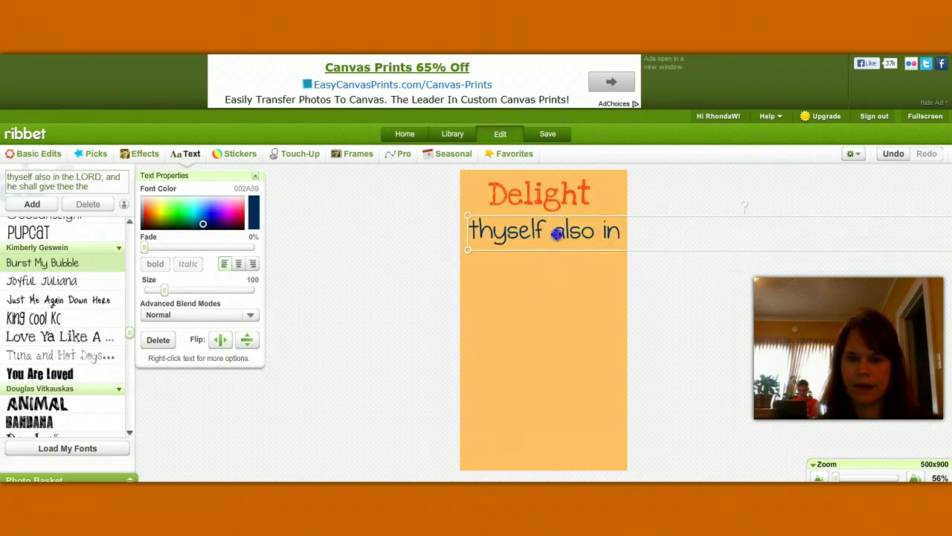
# Break the verse text into separate lines after "thyself also in" and after "the LORD; and".
pyautogui.click(59, 177)
pyautogui.click(45, 179)
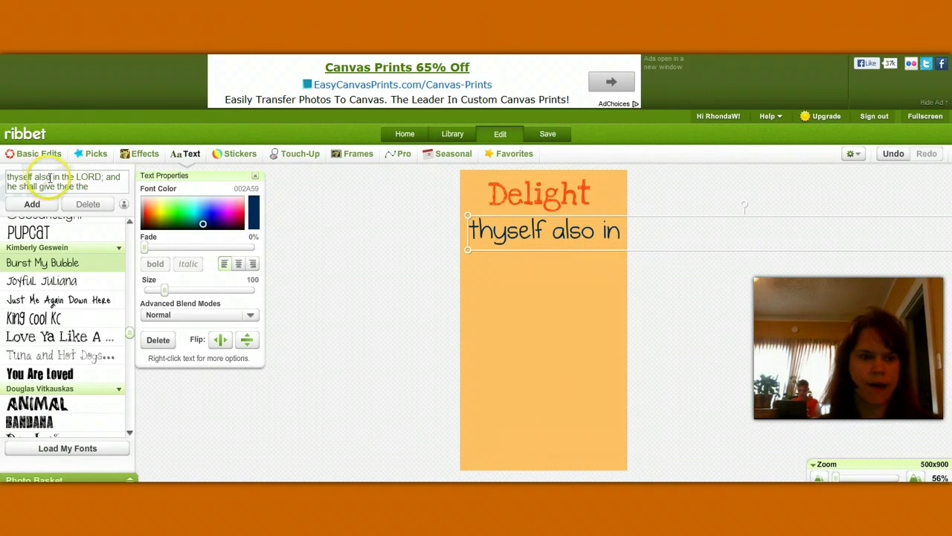
pyautogui.click(63, 177)
pyautogui.click(63, 177)
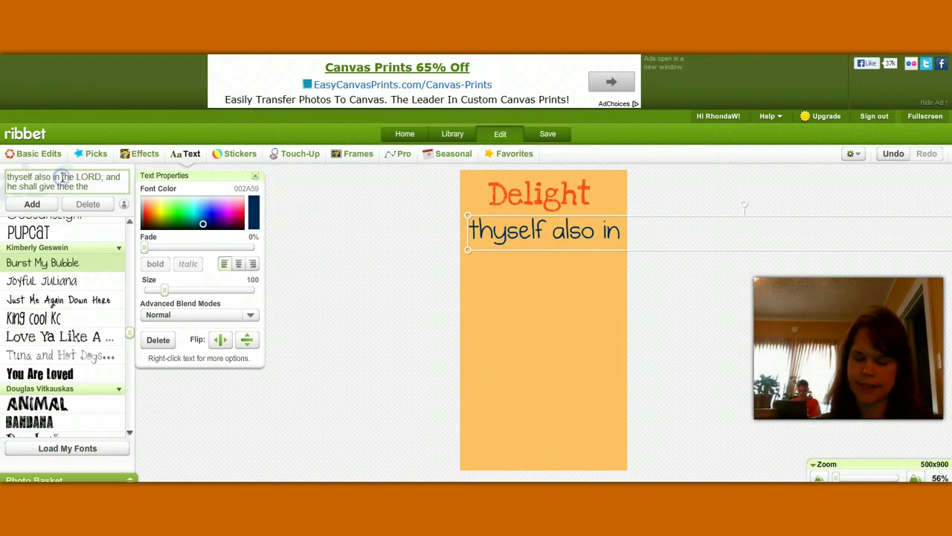
pyautogui.press('Return')
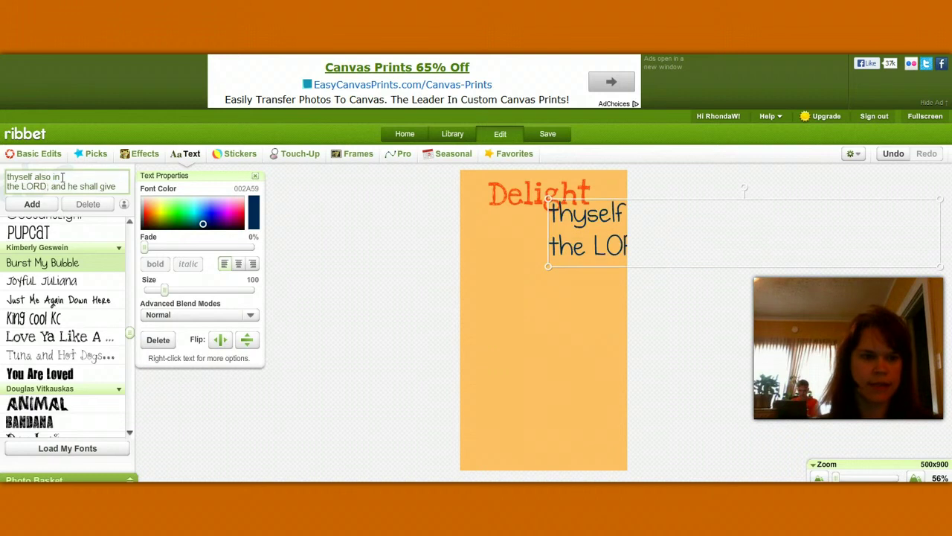
pyautogui.click(65, 180)
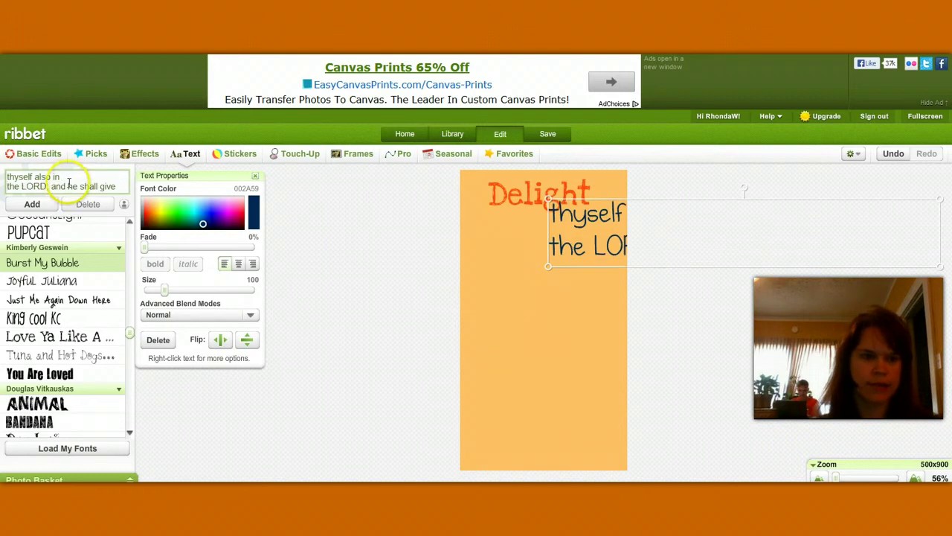
pyautogui.press('Return')
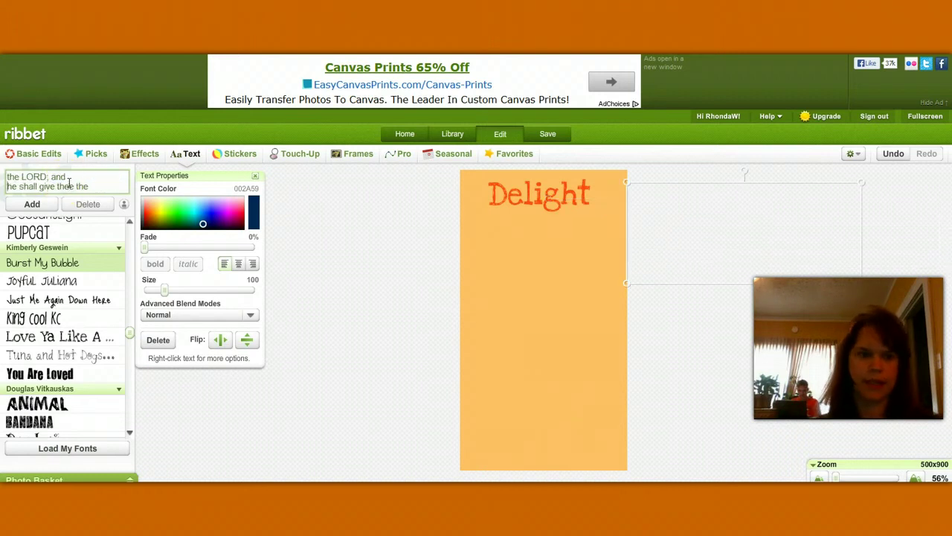
# Move the verse text back onto the canvas under "Delight" and add a line break before "thee the".
pyautogui.click(58, 188)
pyautogui.click(371, 161)
pyautogui.moveTo(706, 222); pyautogui.dragTo(557, 261)
pyautogui.click(43, 187)
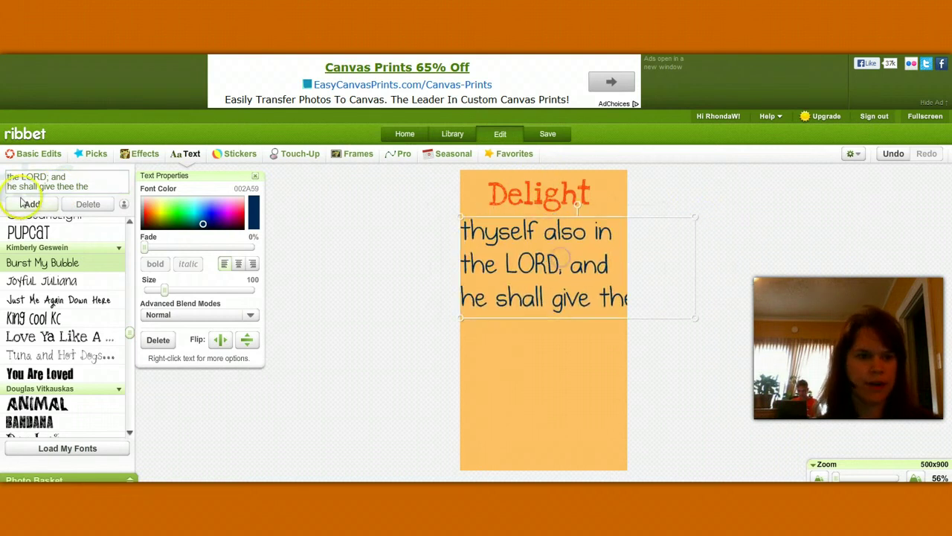
pyautogui.click(58, 187)
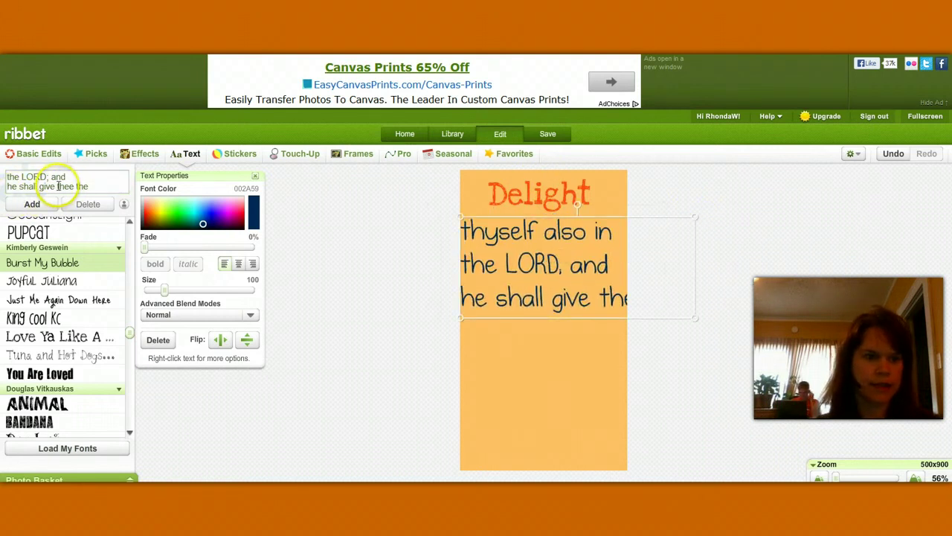
pyautogui.press('Return')
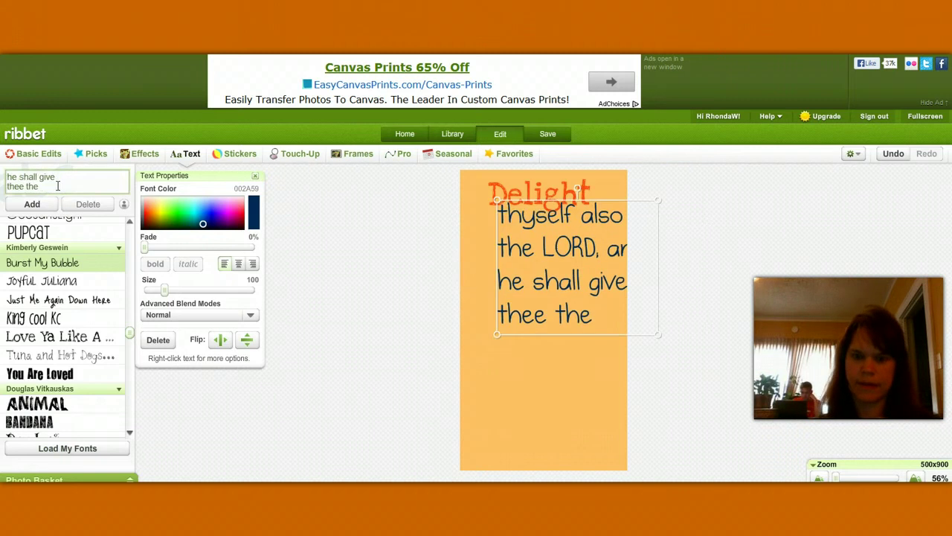
pyautogui.moveTo(582, 269); pyautogui.dragTo(548, 289)
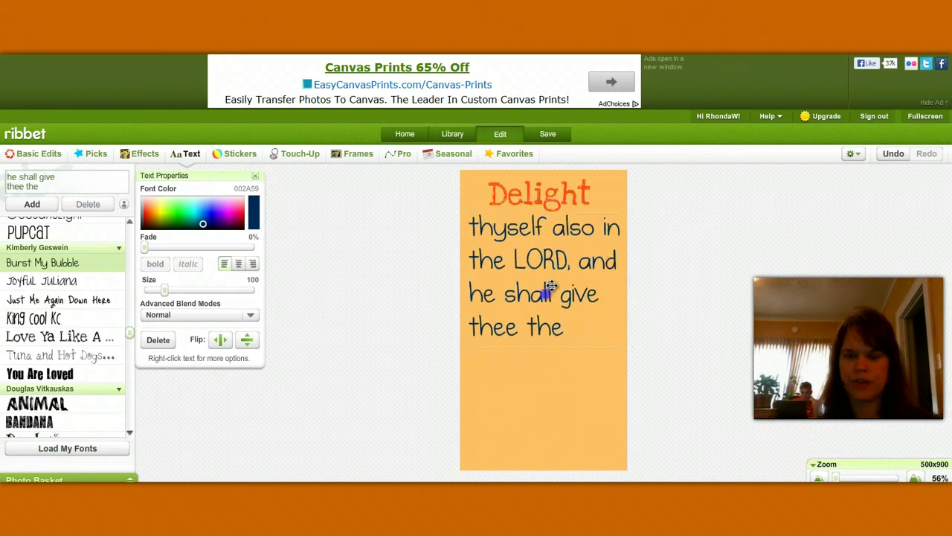
# Shrink the verse text to size 69 and center-align its four lines beneath "Delight".
pyautogui.moveTo(649, 363); pyautogui.dragTo(576, 313)
pyautogui.moveTo(531, 284); pyautogui.dragTo(552, 273)
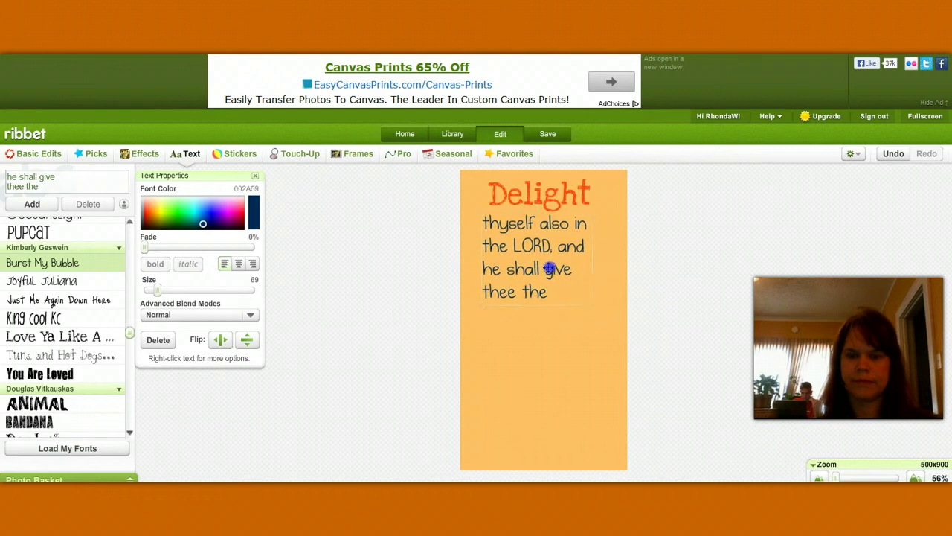
pyautogui.click(238, 263)
pyautogui.click(576, 310)
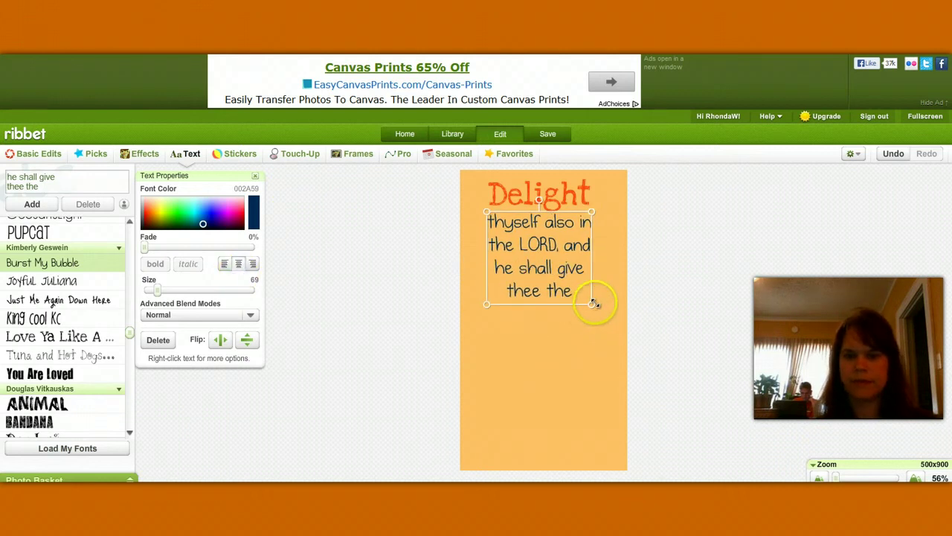
# Resize the verse text to size 82, center it just below "Delight" on the canvas, and deselect it.
pyautogui.moveTo(591, 303); pyautogui.dragTo(615, 324)
pyautogui.moveTo(551, 281); pyautogui.dragTo(542, 280)
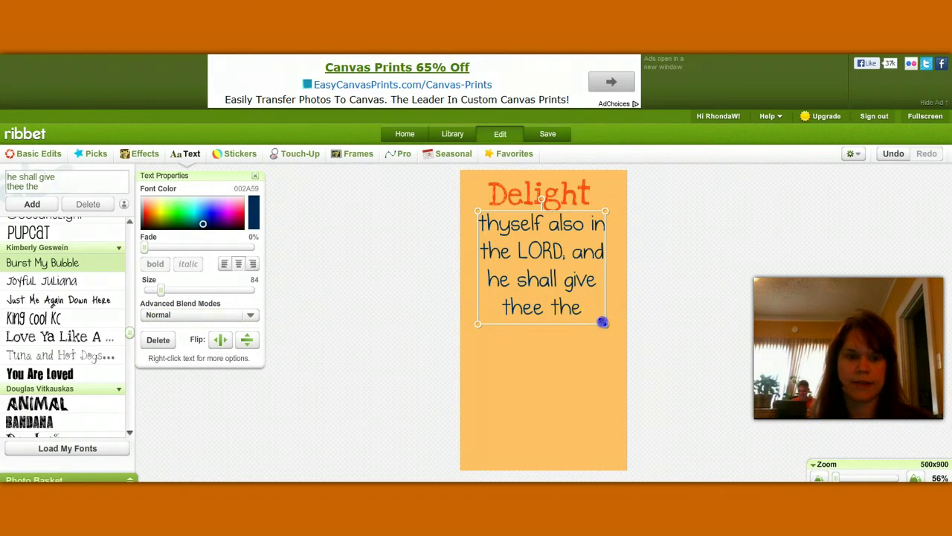
pyautogui.moveTo(603, 322); pyautogui.dragTo(600, 320)
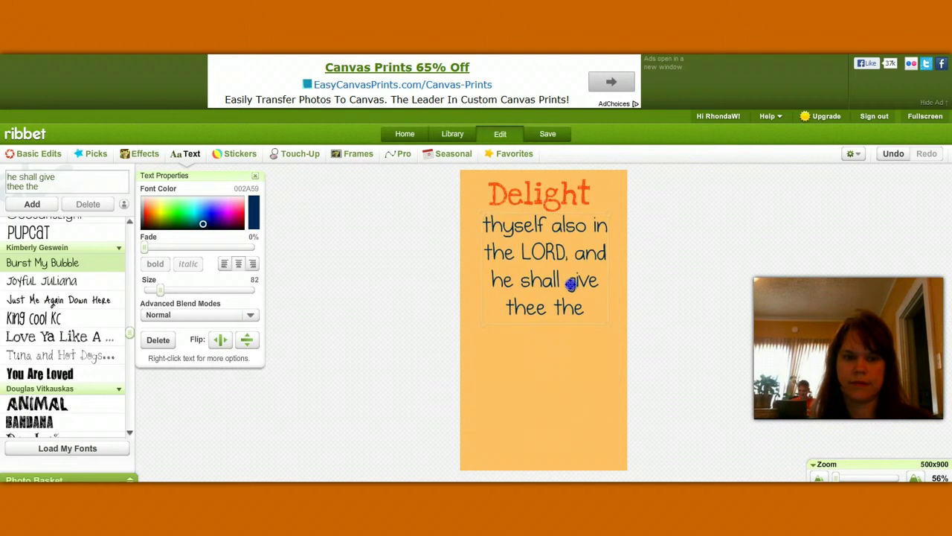
pyautogui.moveTo(570, 283); pyautogui.dragTo(568, 283)
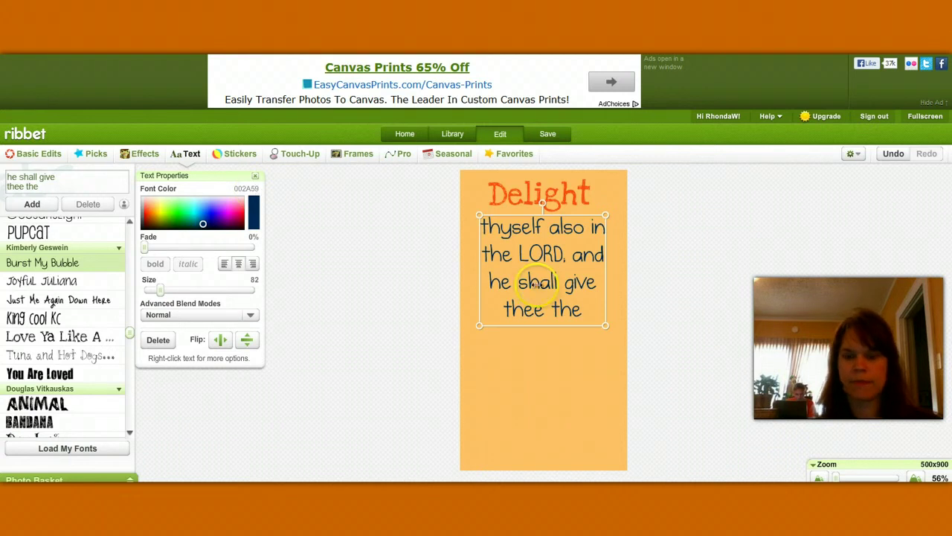
pyautogui.moveTo(536, 285); pyautogui.dragTo(535, 282)
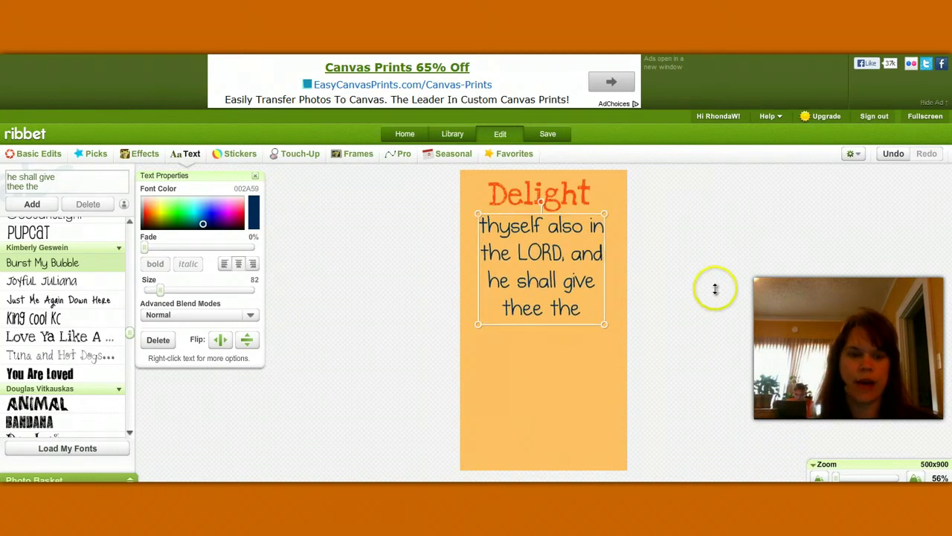
pyautogui.click(343, 368)
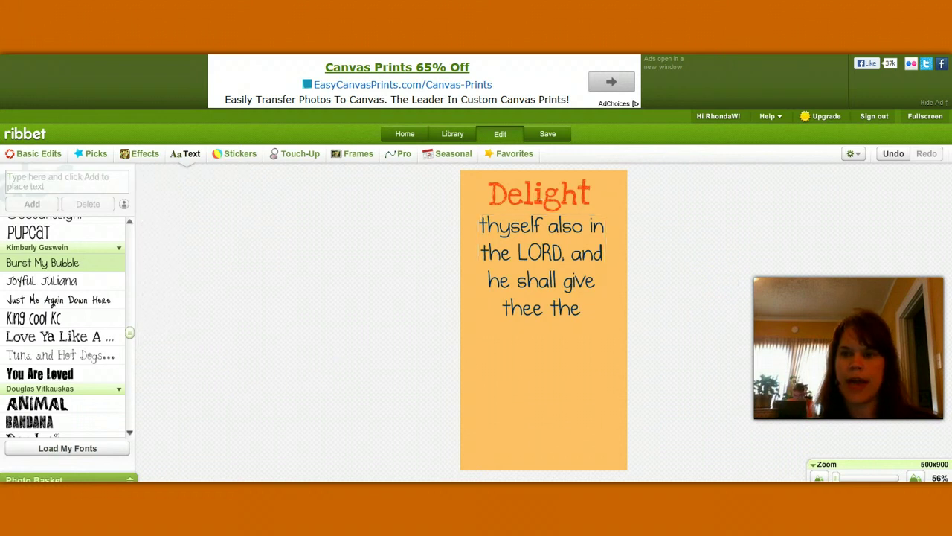
# Copy the word "desires" from Psalms 37:4 on the Bible verses web page and paste it as new text entry in Ribbet.
pyautogui.hotkey('alt', 'Tab')
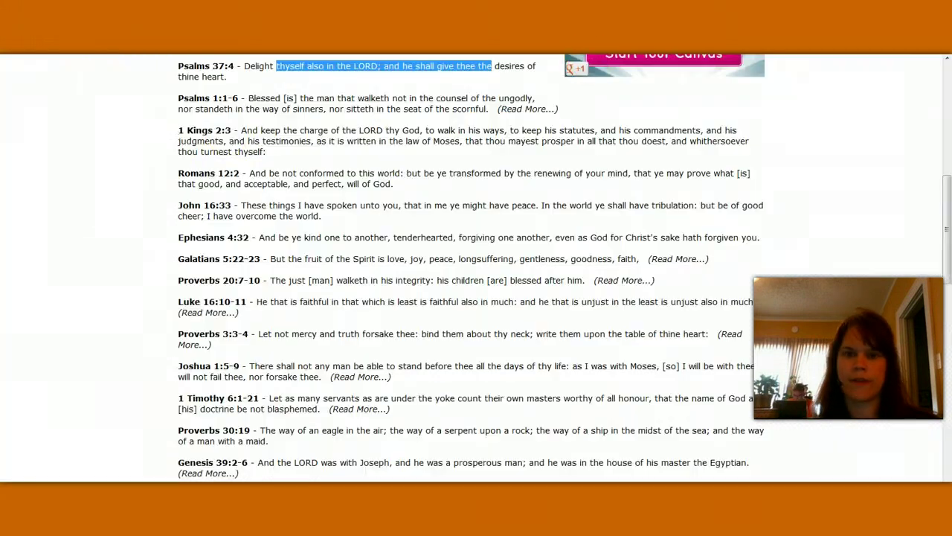
pyautogui.click(497, 66)
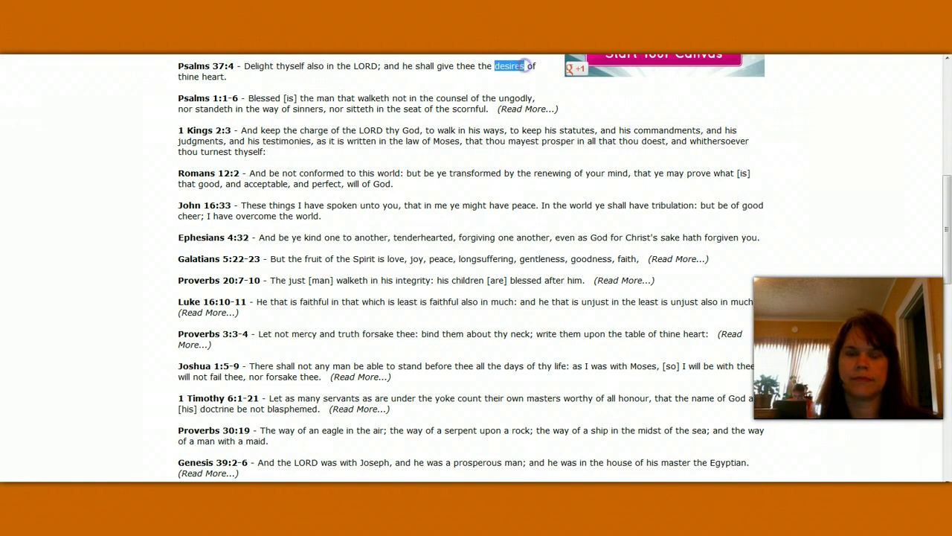
pyautogui.rightClick(513, 67)
pyautogui.click(549, 87)
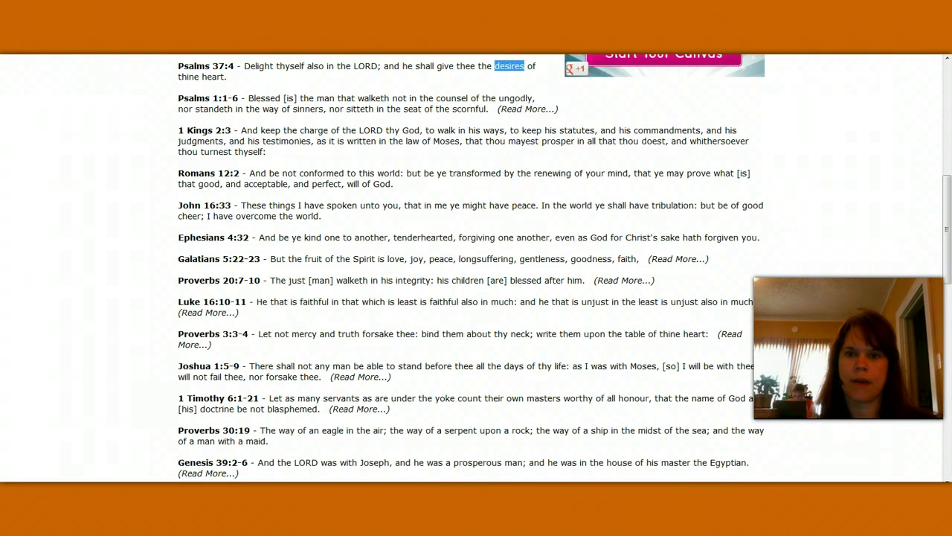
pyautogui.hotkey('alt', 'Tab')
pyautogui.click(33, 181)
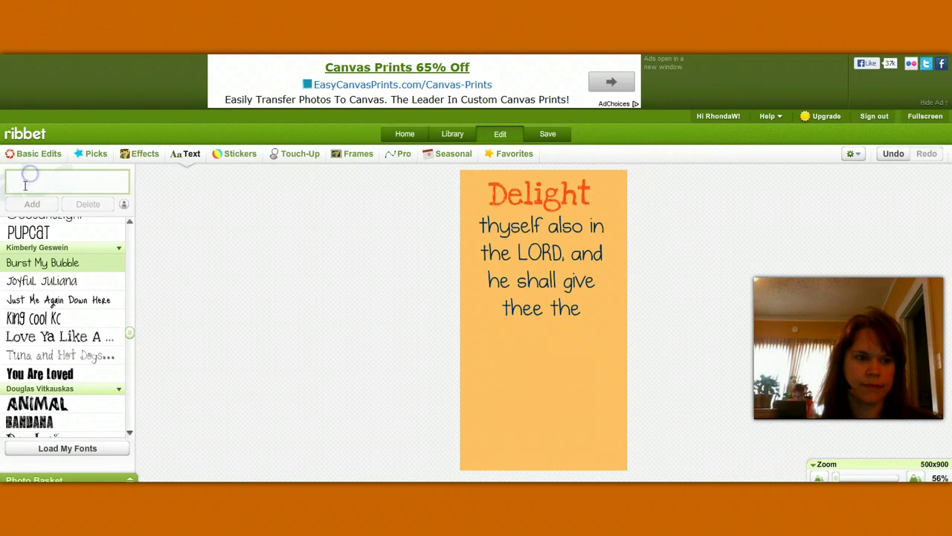
pyautogui.rightClick(25, 180)
pyautogui.click(56, 215)
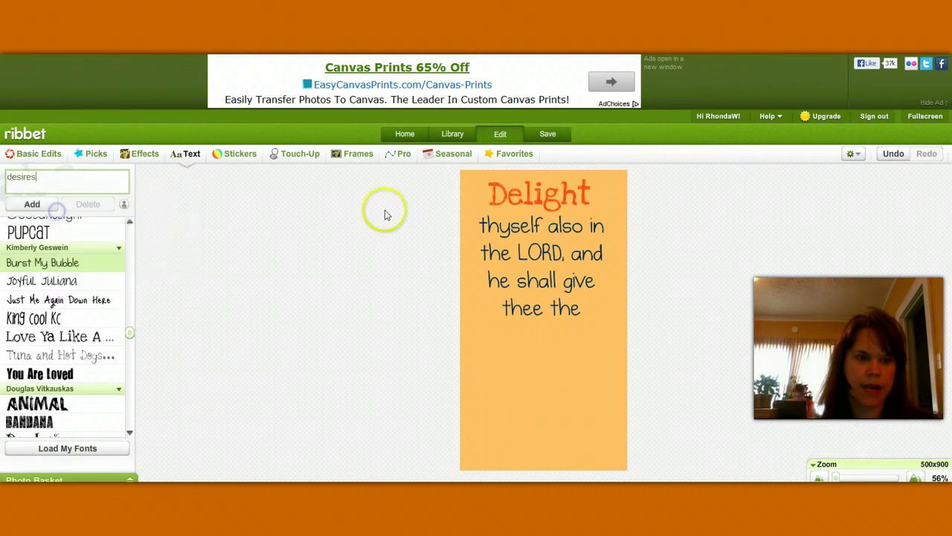
# Add "desires" to the canvas in the "Love Ya Like A ..." font and place it just below "thee the".
pyautogui.click(67, 337)
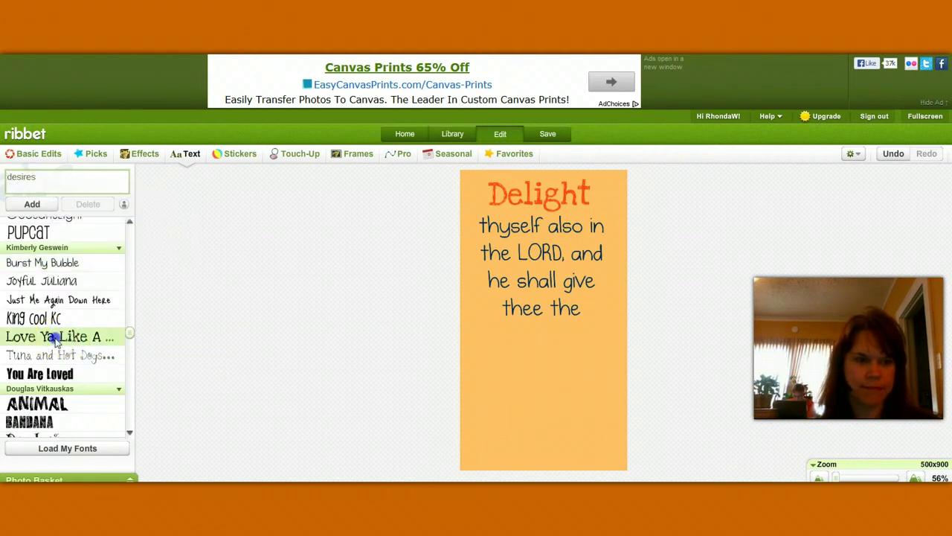
pyautogui.click(32, 203)
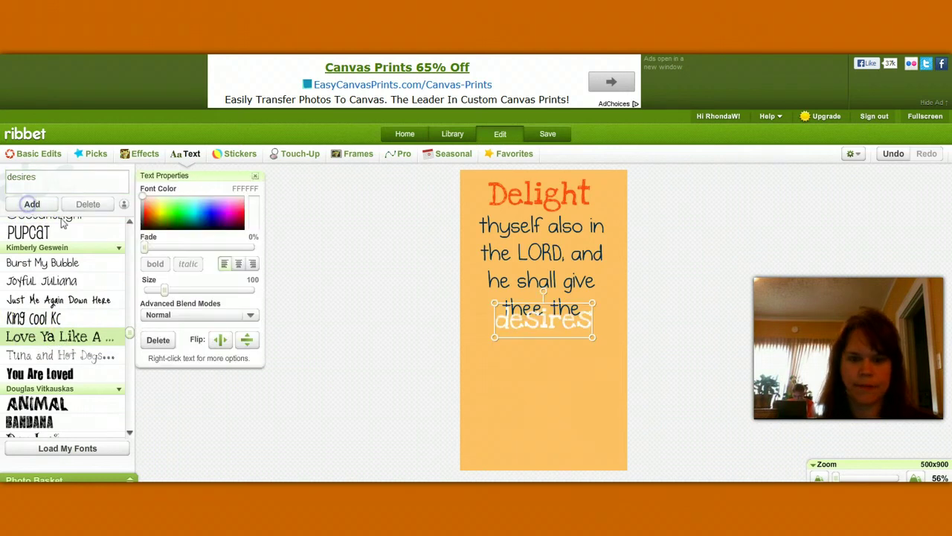
pyautogui.click(515, 339)
pyautogui.moveTo(523, 325); pyautogui.dragTo(526, 343)
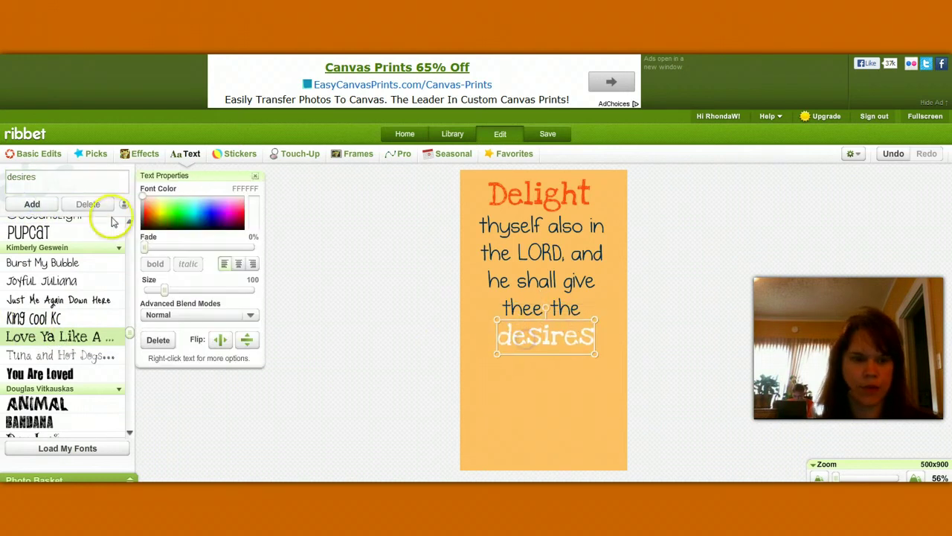
# Color the word "desires" orange-red (FF5122) to match "Delight".
pyautogui.click(148, 218)
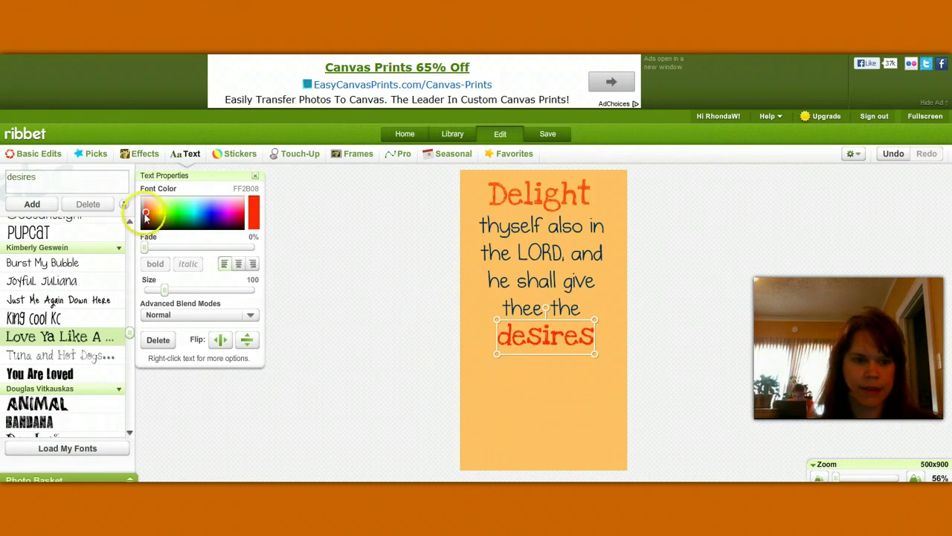
pyautogui.click(148, 212)
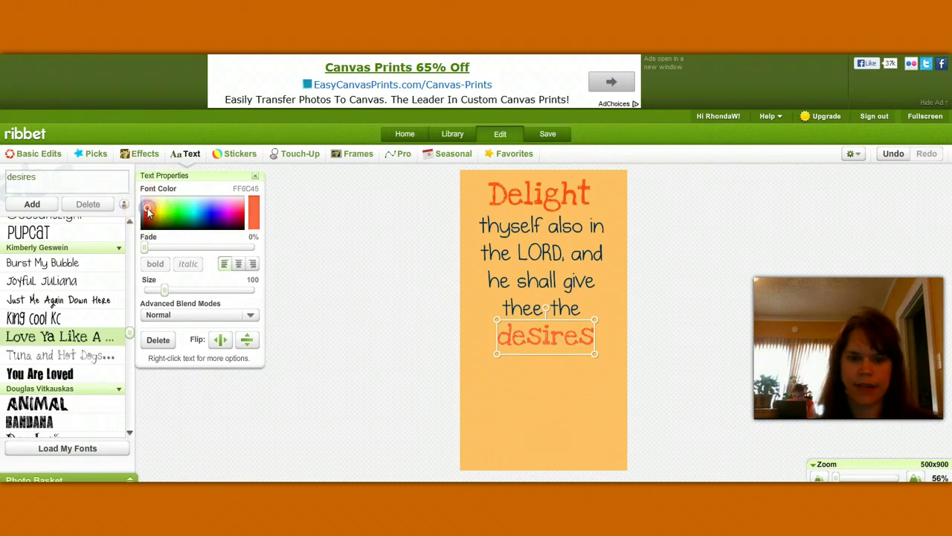
pyautogui.click(149, 215)
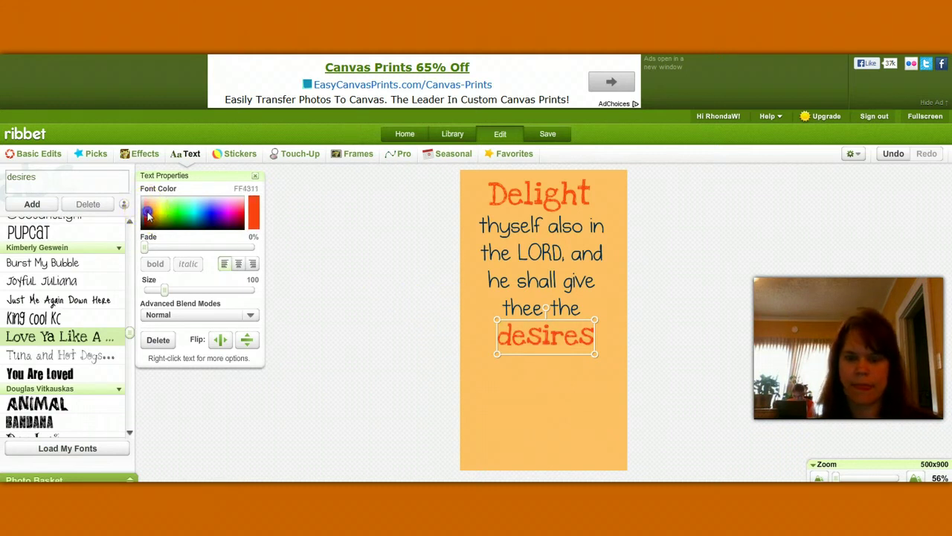
pyautogui.click(148, 214)
pyautogui.click(149, 217)
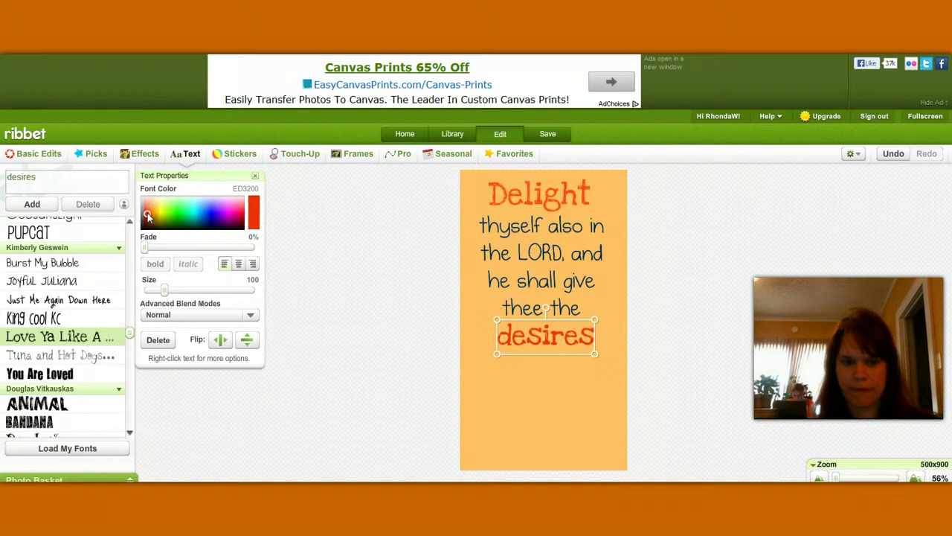
pyautogui.click(148, 213)
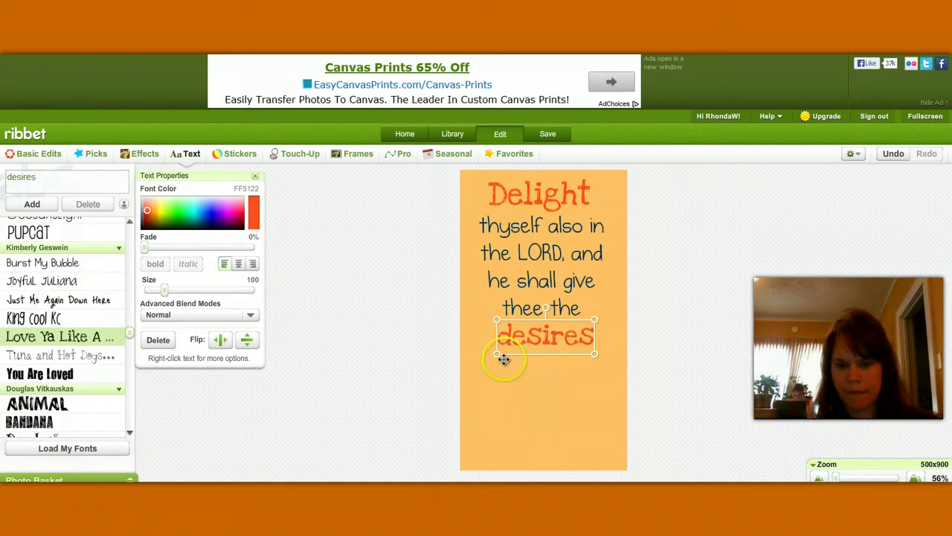
# Capitalize the word as "Desires" and set its size to 110.
pyautogui.moveTo(497, 353); pyautogui.dragTo(521, 347)
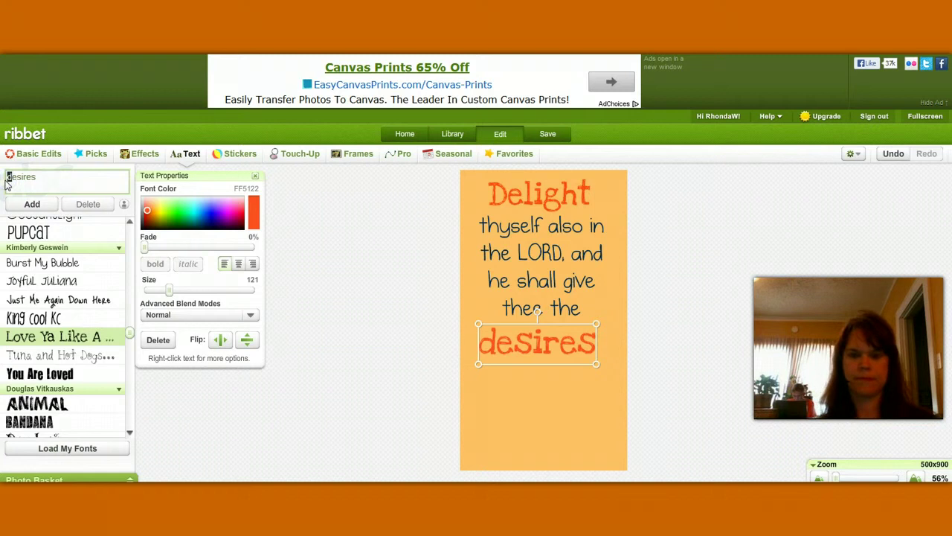
pyautogui.write('D')
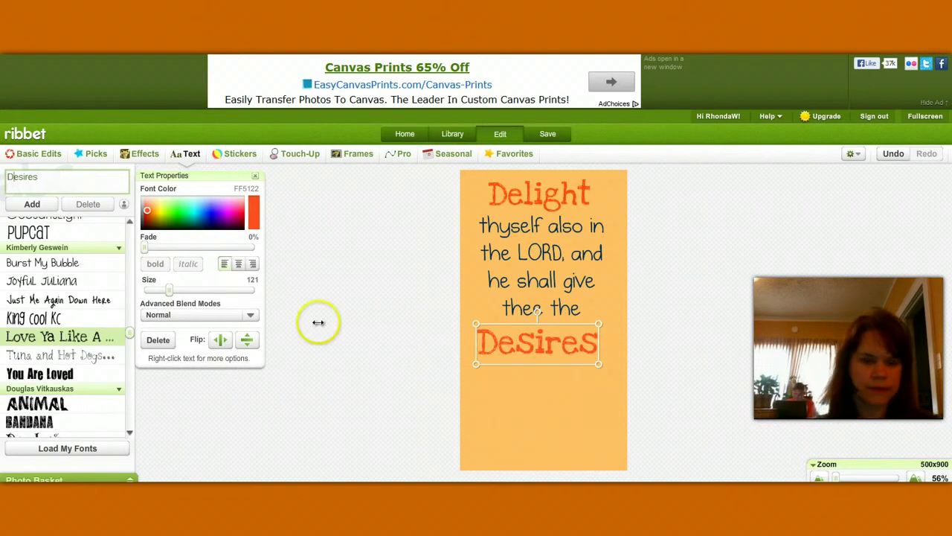
pyautogui.moveTo(476, 365); pyautogui.dragTo(487, 360)
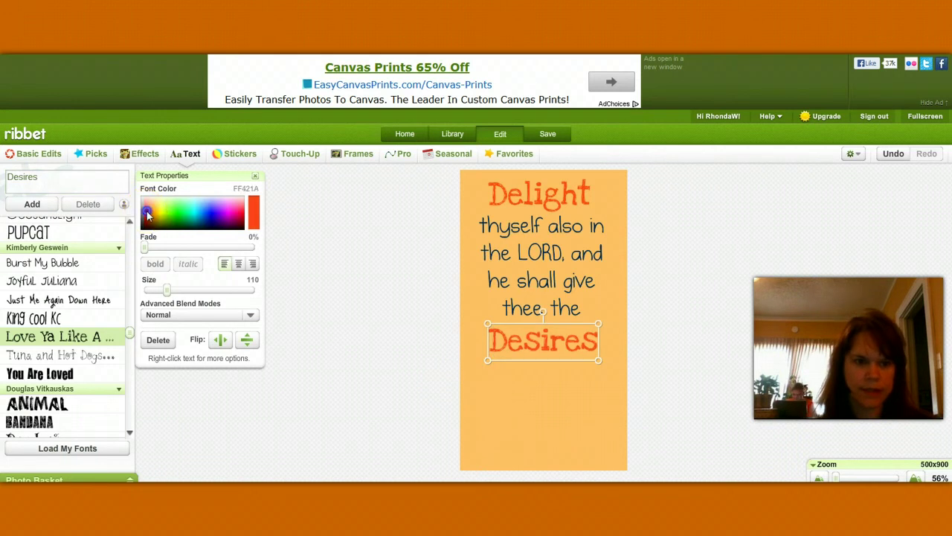
# Nudge "Desires" slightly up and left to center it beneath the verse lines, and deselect it.
pyautogui.click(553, 400)
pyautogui.click(535, 352)
pyautogui.moveTo(533, 347); pyautogui.dragTo(530, 345)
pyautogui.click(557, 398)
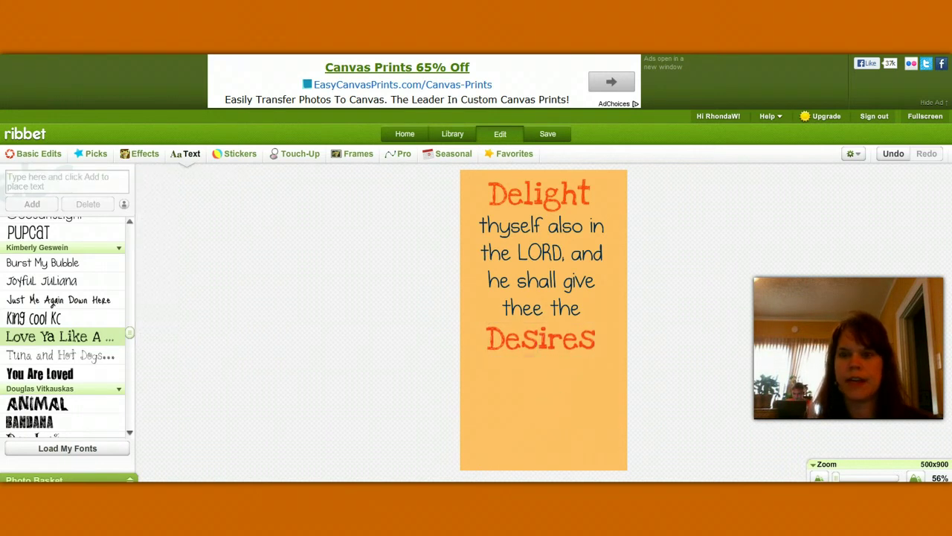
# Copy "of thine heart." from Psalms 37:4 on the Bible verses web page and paste it as new text entry in Ribbet.
pyautogui.hotkey('alt', 'Tab')
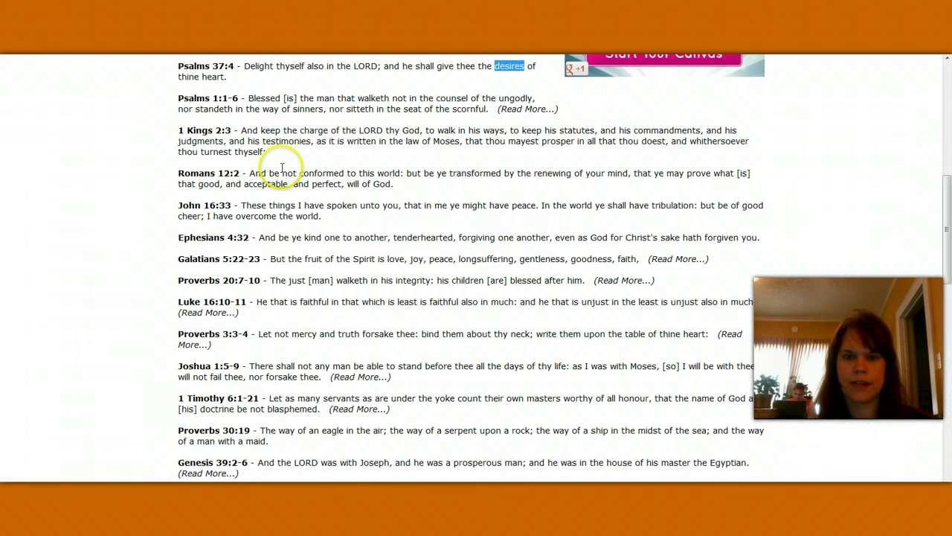
pyautogui.click(526, 90)
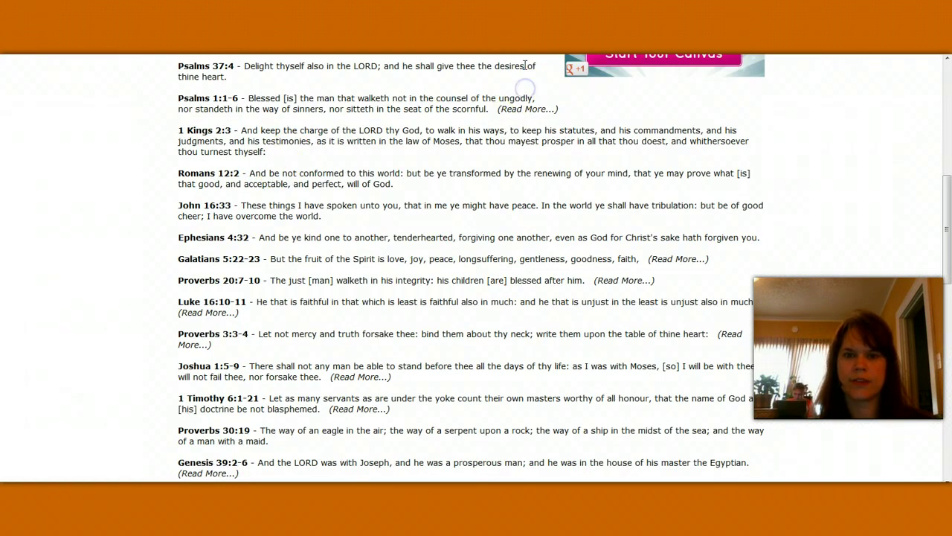
pyautogui.moveTo(526, 65); pyautogui.dragTo(508, 78)
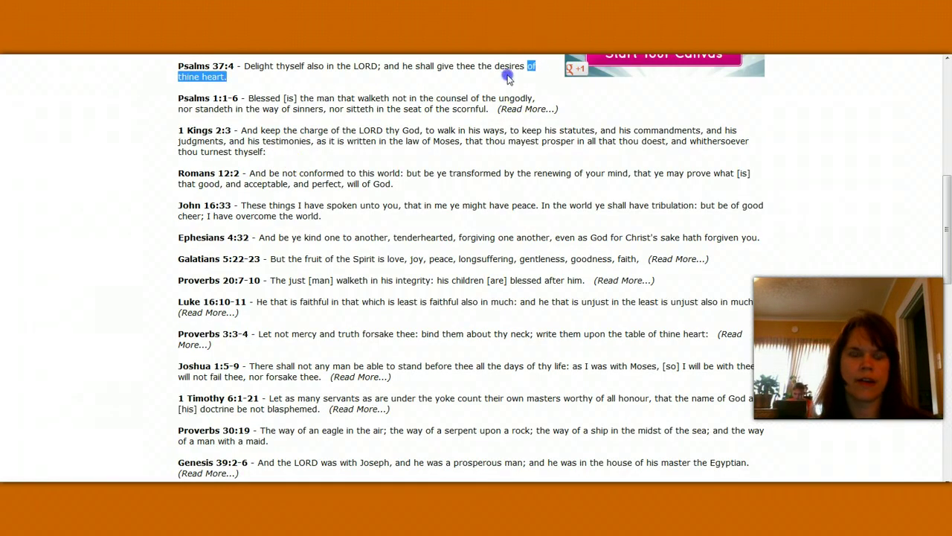
pyautogui.rightClick(214, 76)
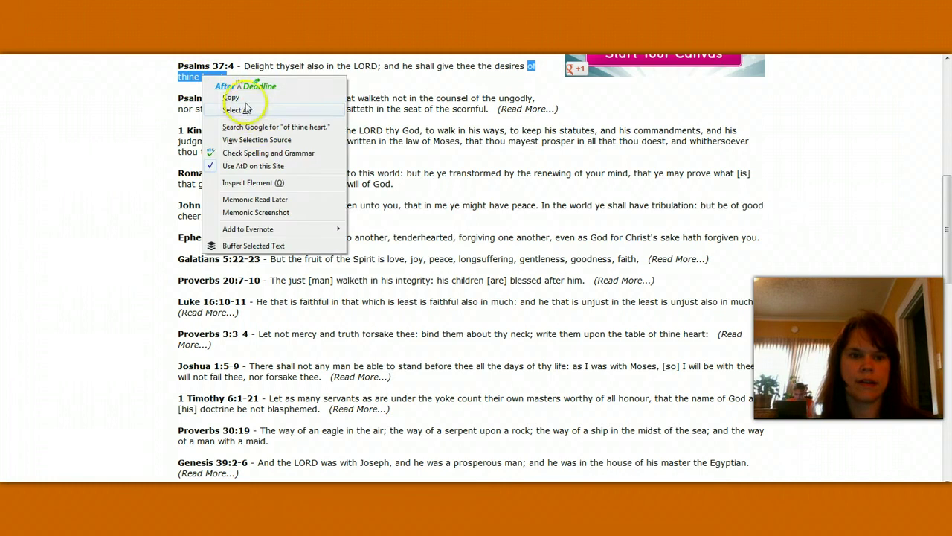
pyautogui.click(232, 97)
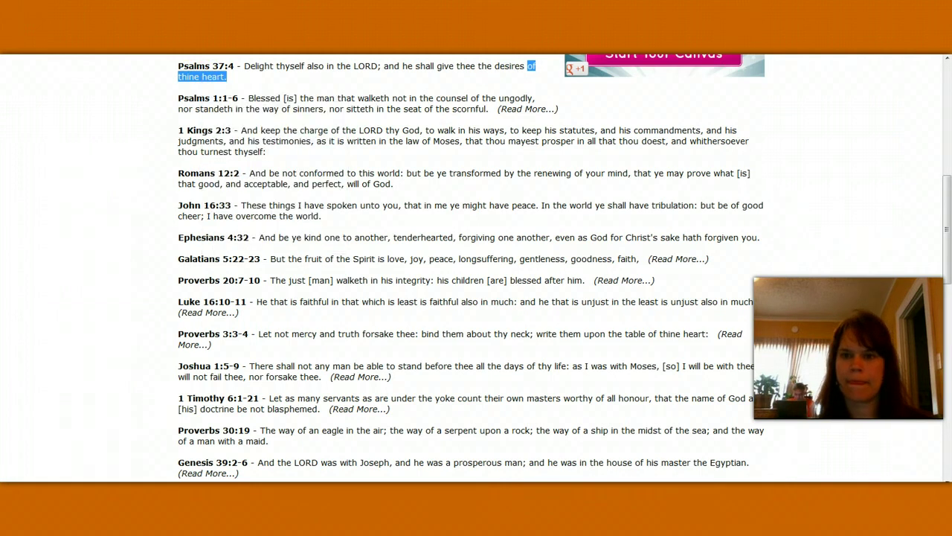
pyautogui.hotkey('alt', 'Tab')
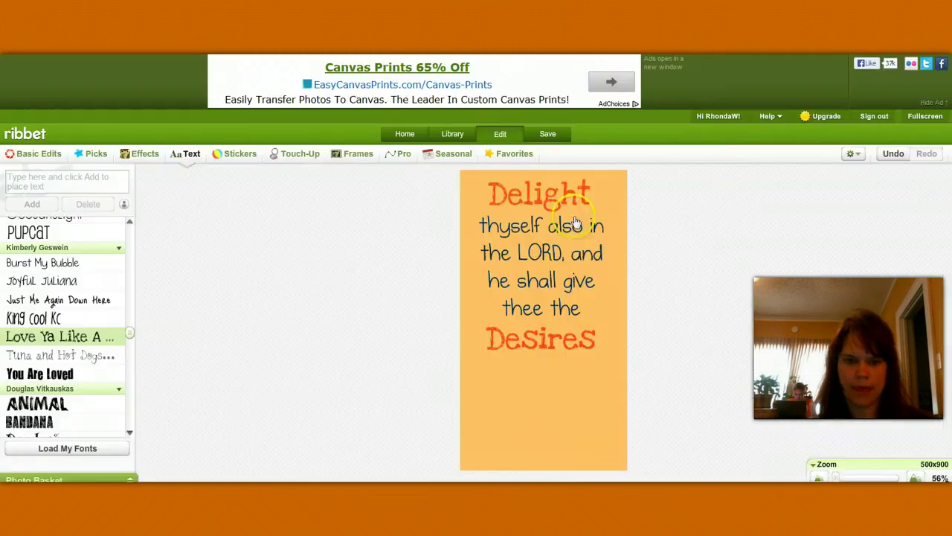
pyautogui.click(35, 186)
pyautogui.rightClick(35, 186)
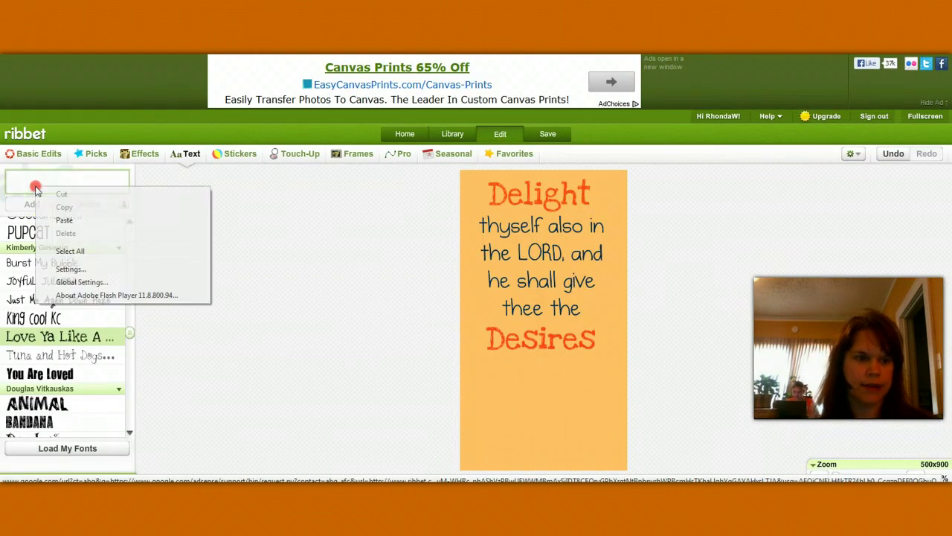
pyautogui.click(64, 219)
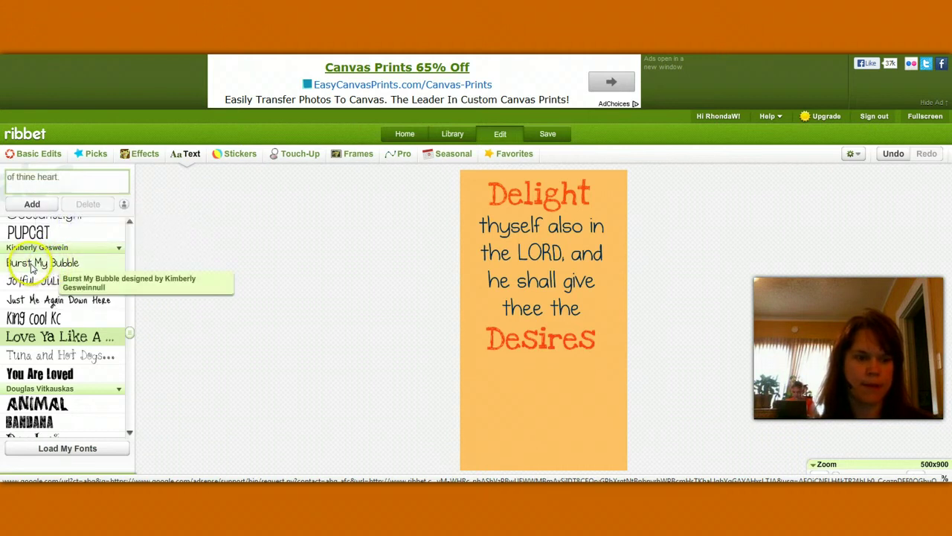
# Add "of thine heart." beneath "Desires" in the Burst My Bubble font, colored dark blue (001D50).
pyautogui.click(32, 264)
pyautogui.click(32, 205)
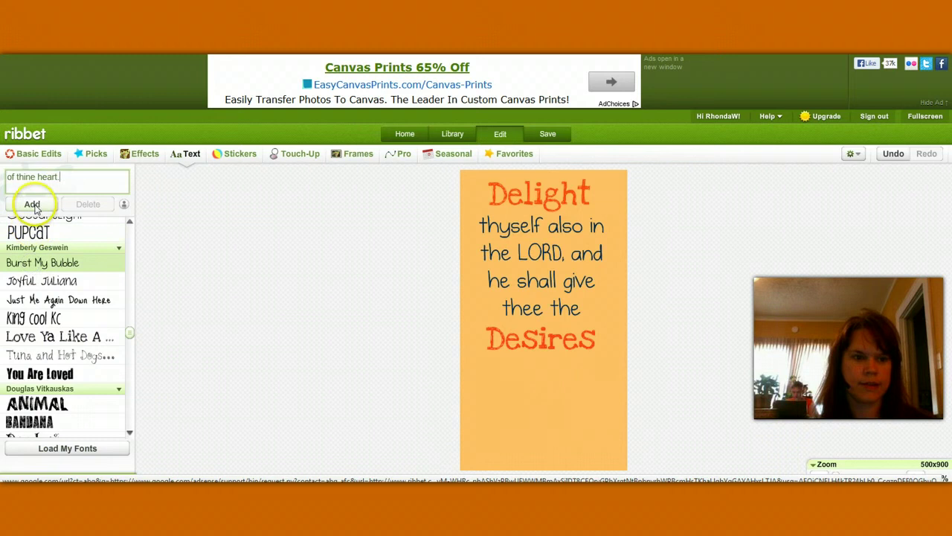
pyautogui.click(513, 336)
pyautogui.moveTo(518, 324); pyautogui.dragTo(521, 372)
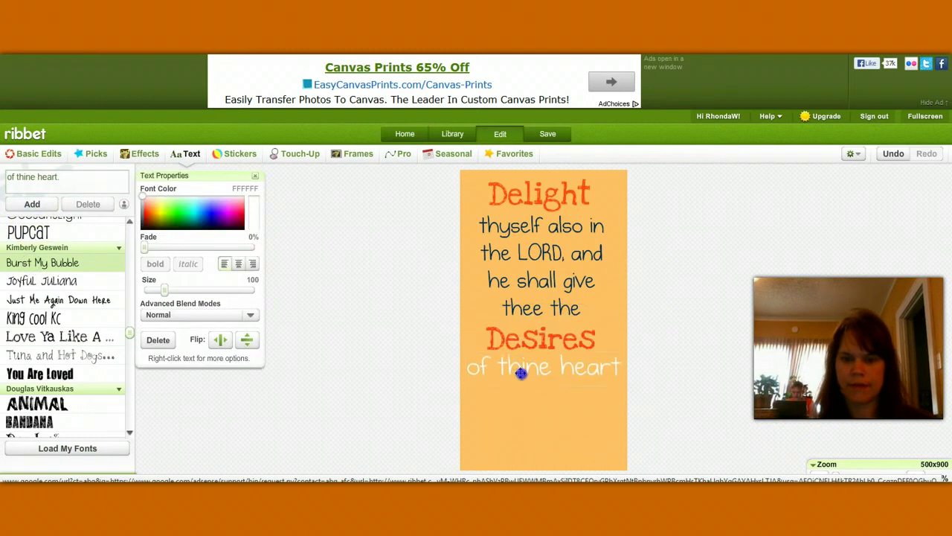
pyautogui.click(212, 225)
pyautogui.moveTo(212, 226); pyautogui.dragTo(206, 228)
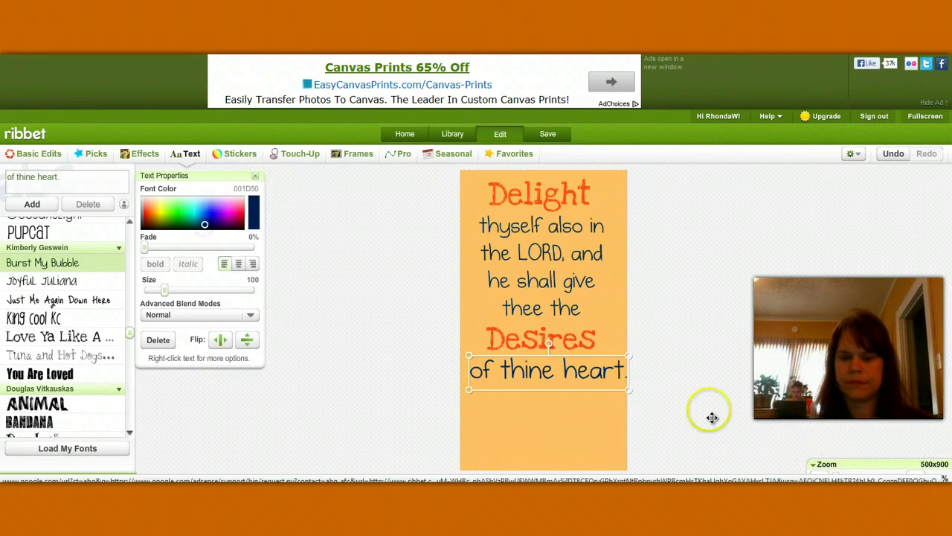
# Shrink "of thine heart." to size 77, center it just below "Desires", and deselect it.
pyautogui.moveTo(627, 389); pyautogui.dragTo(610, 389)
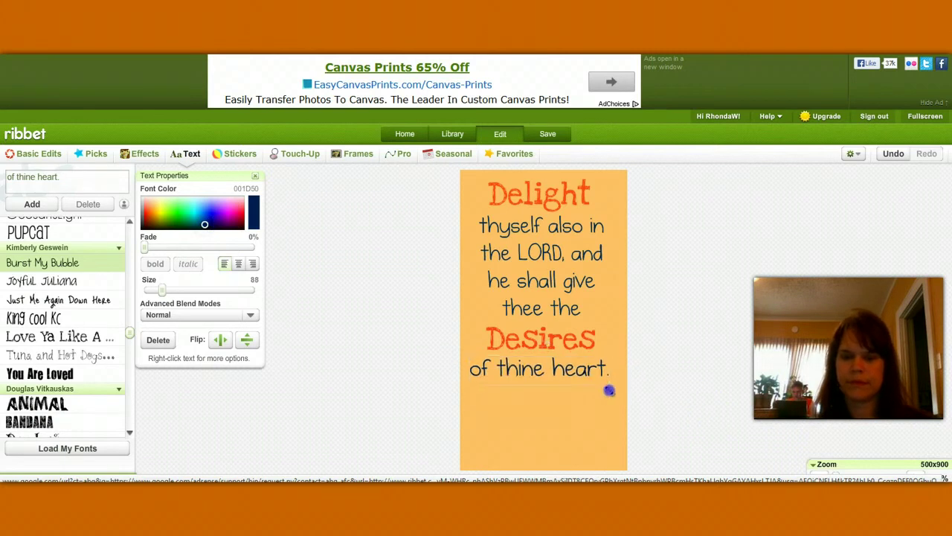
pyautogui.moveTo(549, 370); pyautogui.dragTo(553, 374)
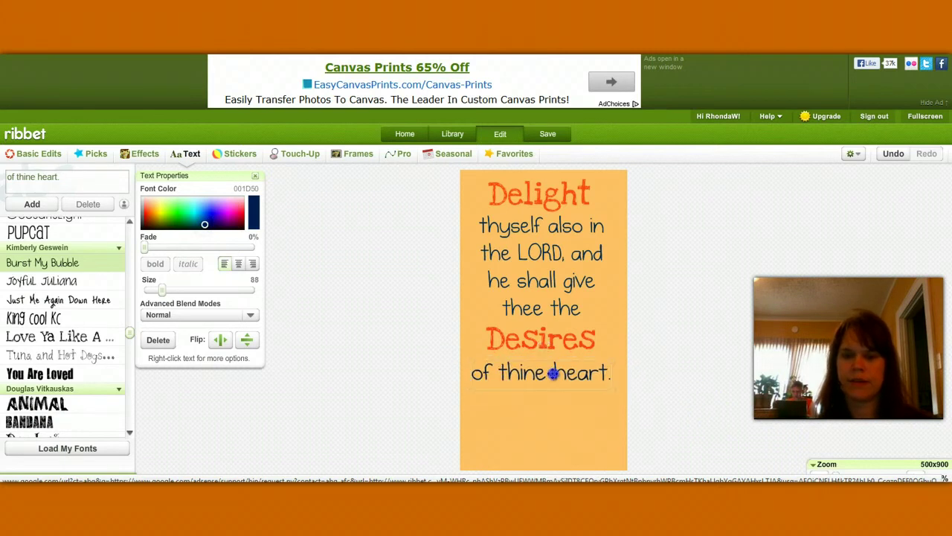
pyautogui.moveTo(612, 391); pyautogui.dragTo(599, 388)
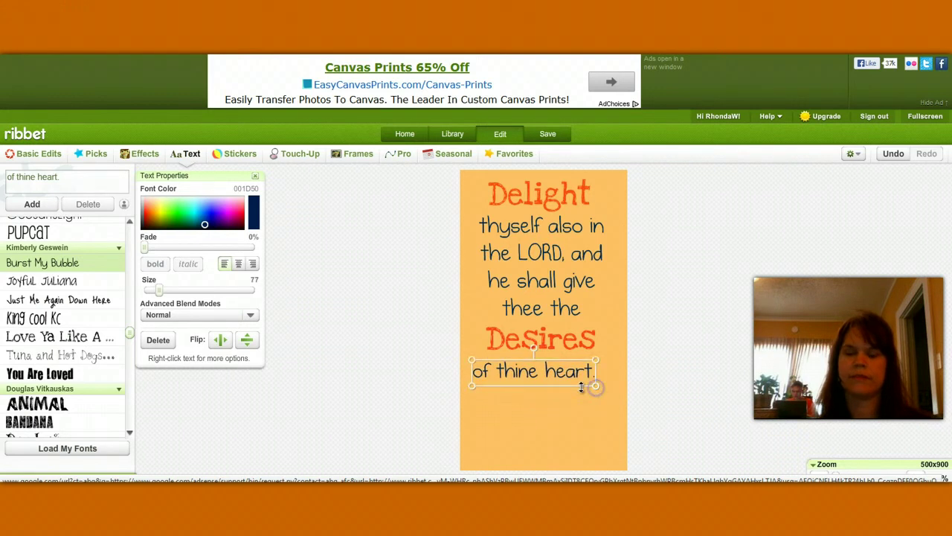
pyautogui.moveTo(547, 374); pyautogui.dragTo(555, 374)
pyautogui.click(563, 429)
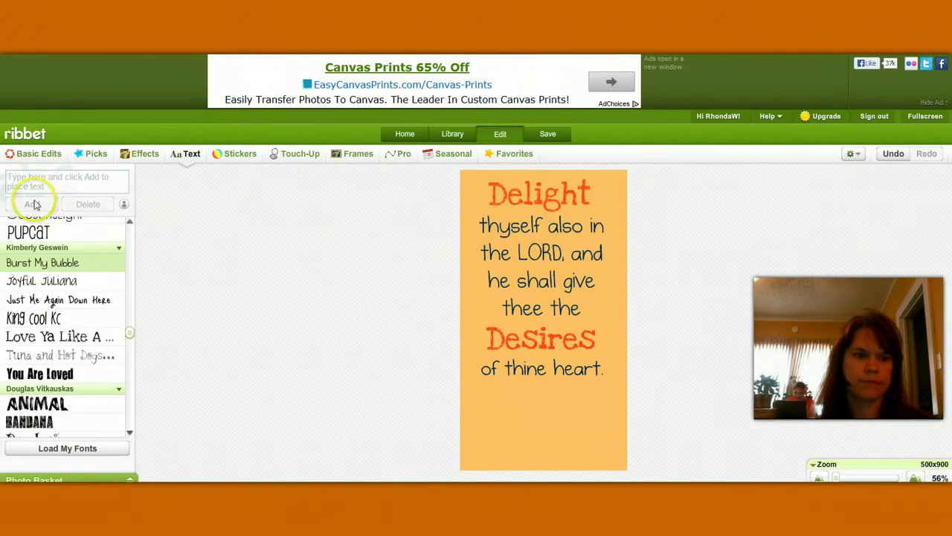
# Add the reference "~ Psalms 37:4" below the verse in the Burst My Bubble font, colored dark blue (000950).
pyautogui.click(46, 182)
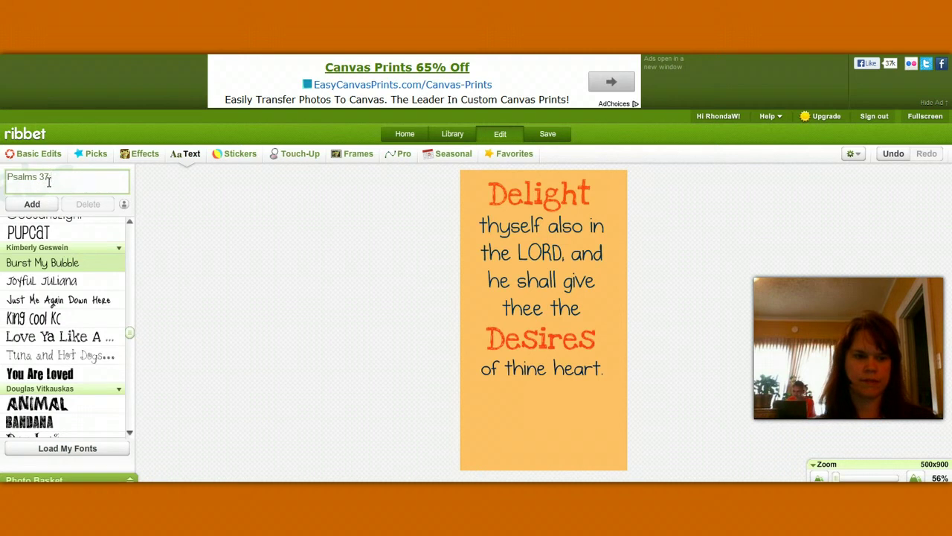
pyautogui.click(9, 176)
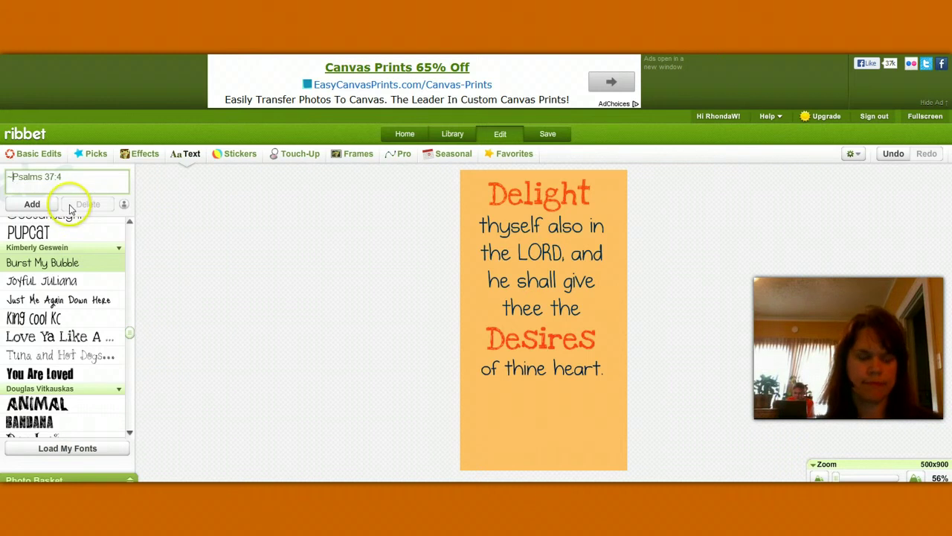
pyautogui.click(32, 205)
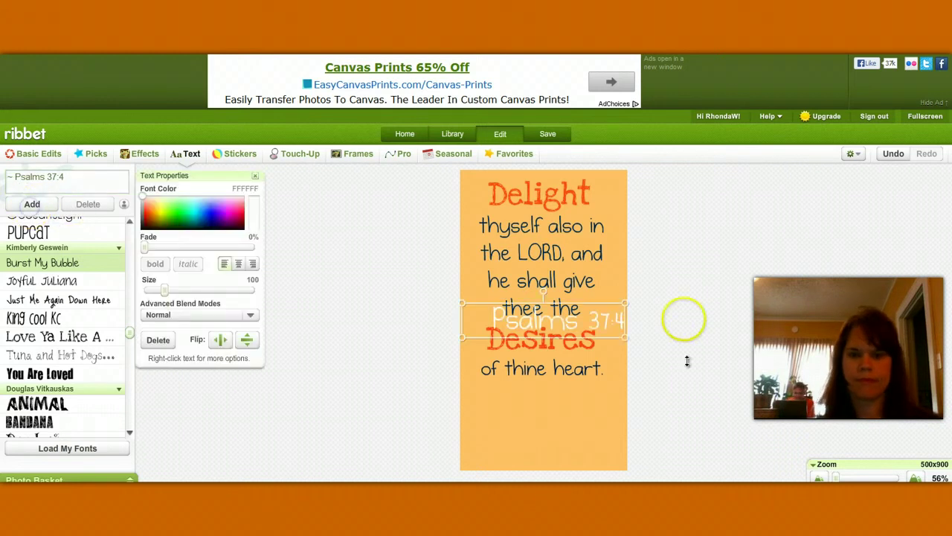
pyautogui.moveTo(588, 318); pyautogui.dragTo(574, 407)
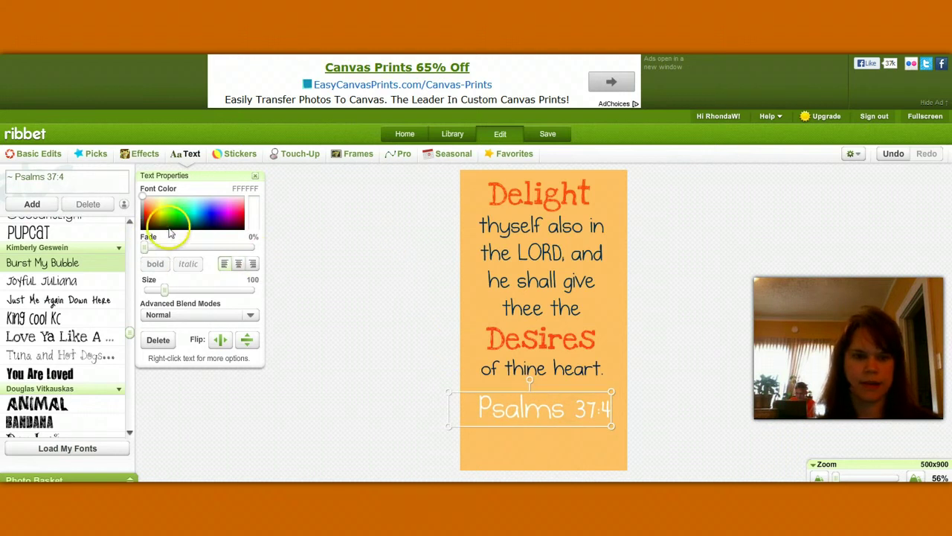
pyautogui.click(213, 224)
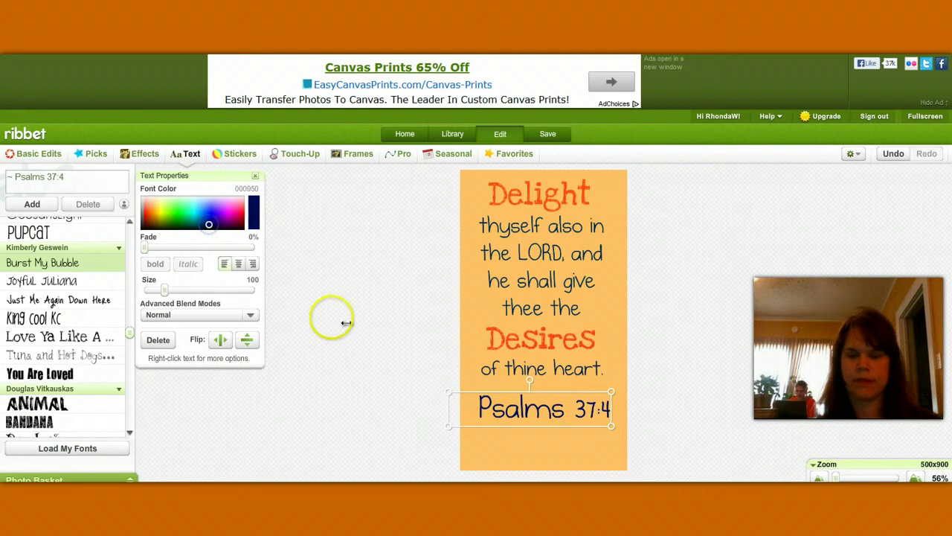
# Shrink the "Psalms 37:4" reference to size 76, center it beneath "of thine heart.", and deselect it.
pyautogui.moveTo(448, 392); pyautogui.dragTo(479, 392)
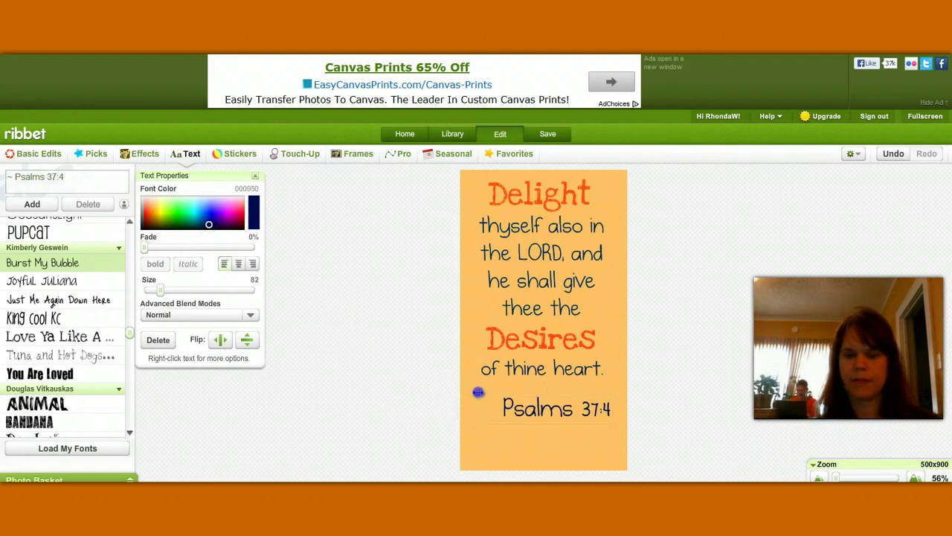
pyautogui.moveTo(529, 408); pyautogui.dragTo(478, 410)
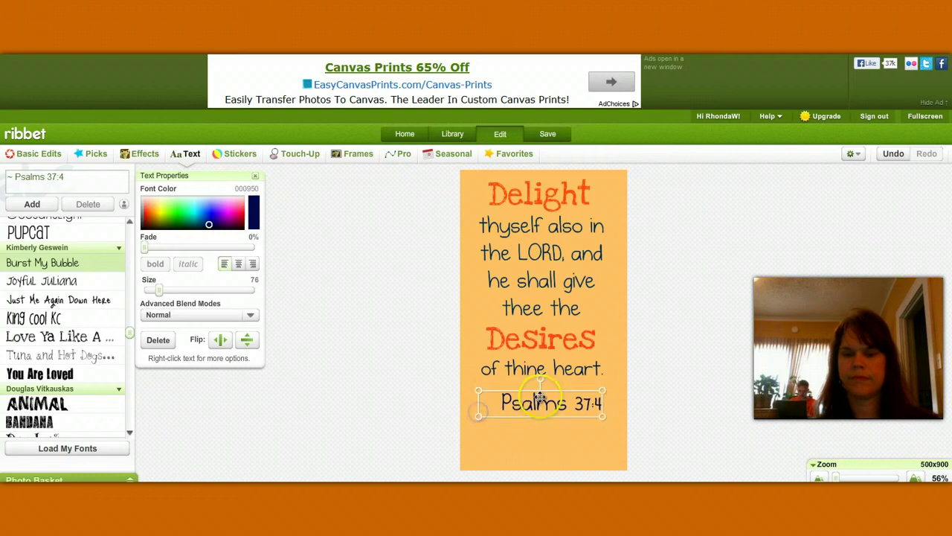
pyautogui.moveTo(540, 397); pyautogui.dragTo(534, 400)
pyautogui.click(544, 442)
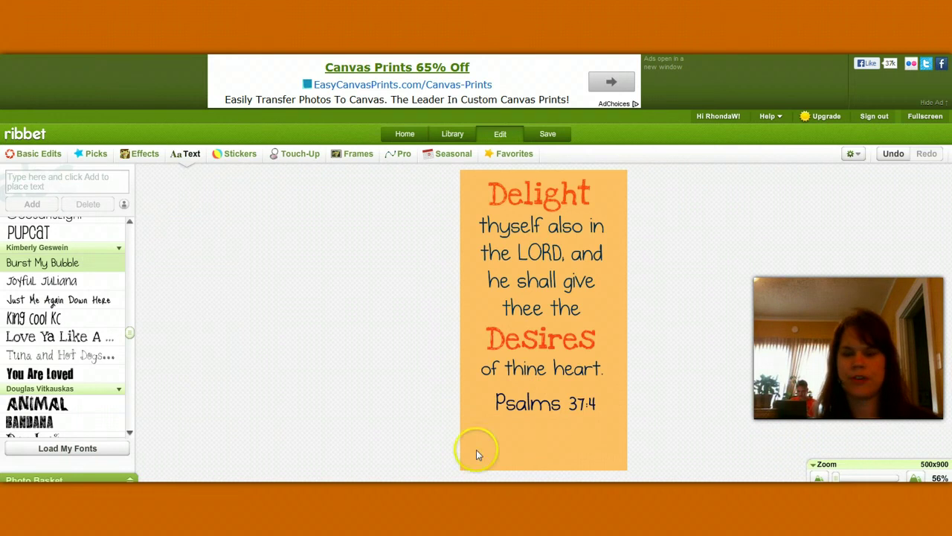
# Add the text "herChristianHome.come" to the canvas in the Burst My Bubble font.
pyautogui.click(41, 179)
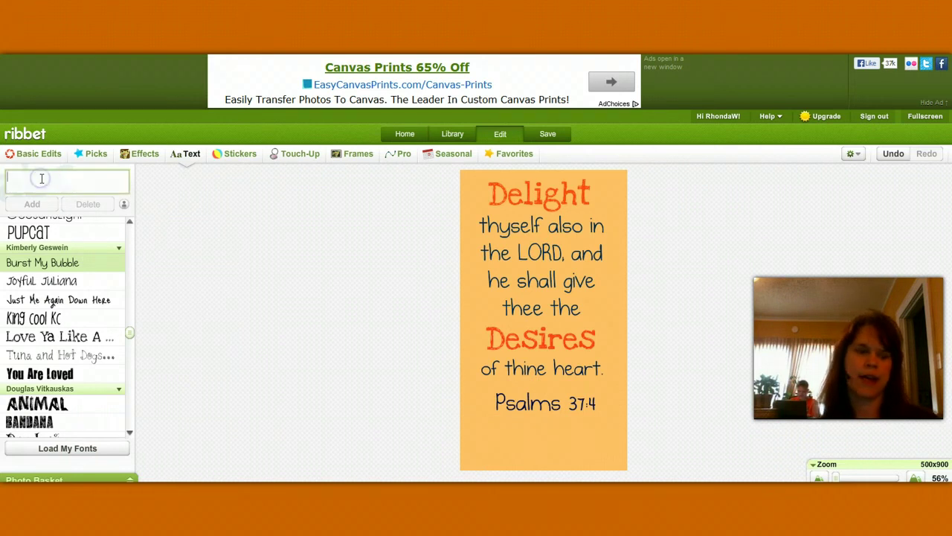
pyautogui.write('H')
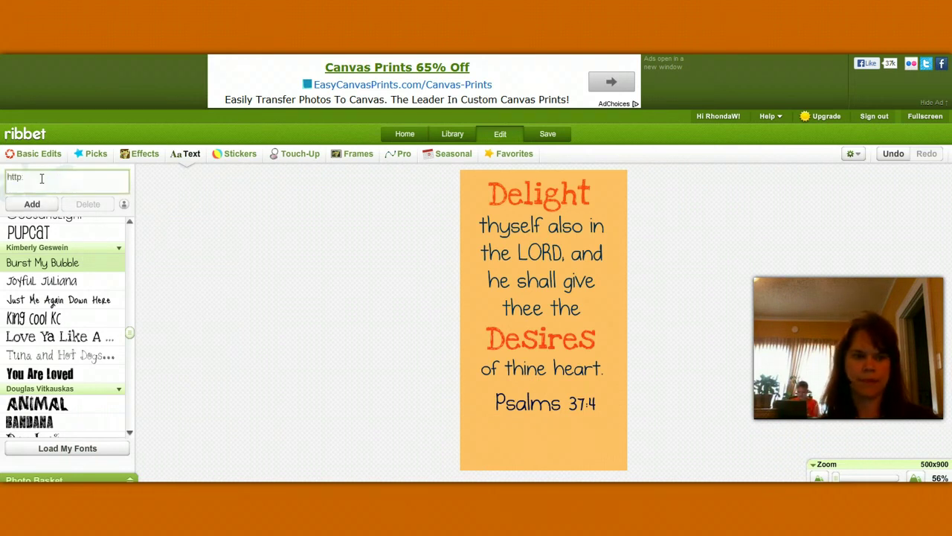
pyautogui.press('BackSpace')
pyautogui.press('BackSpace')
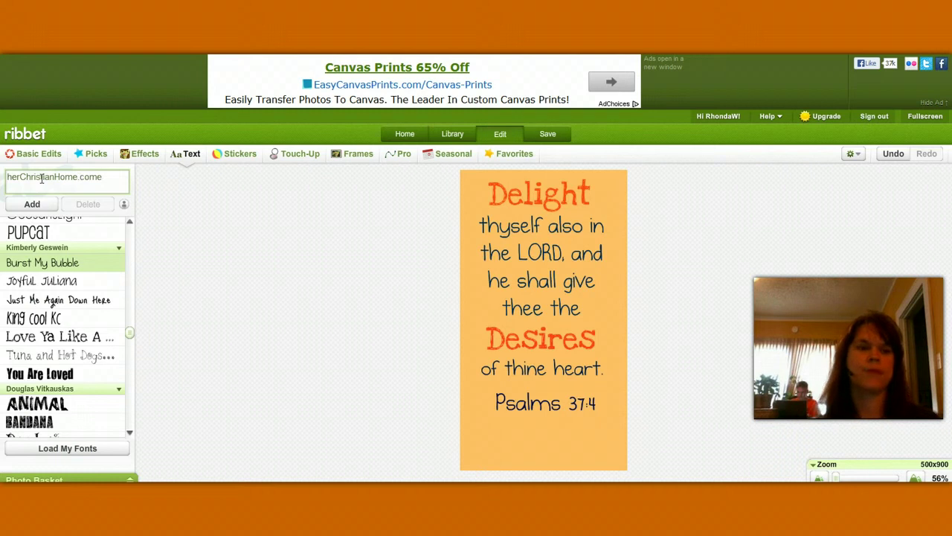
pyautogui.click(32, 203)
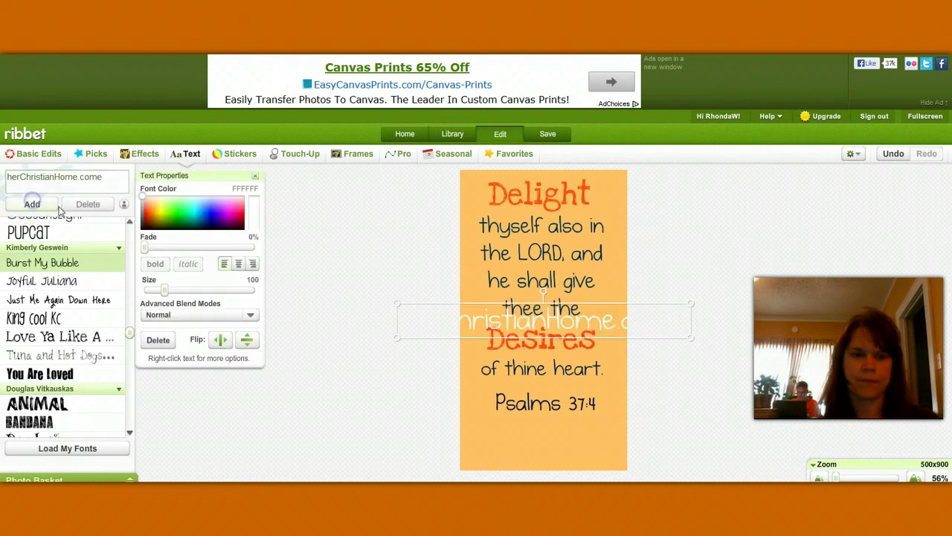
# Shrink "herChristianHome.come" to size 35 beneath the Psalms 37:4 reference and color it dark blue (002C96).
pyautogui.click(420, 310)
pyautogui.moveTo(420, 311); pyautogui.dragTo(451, 406)
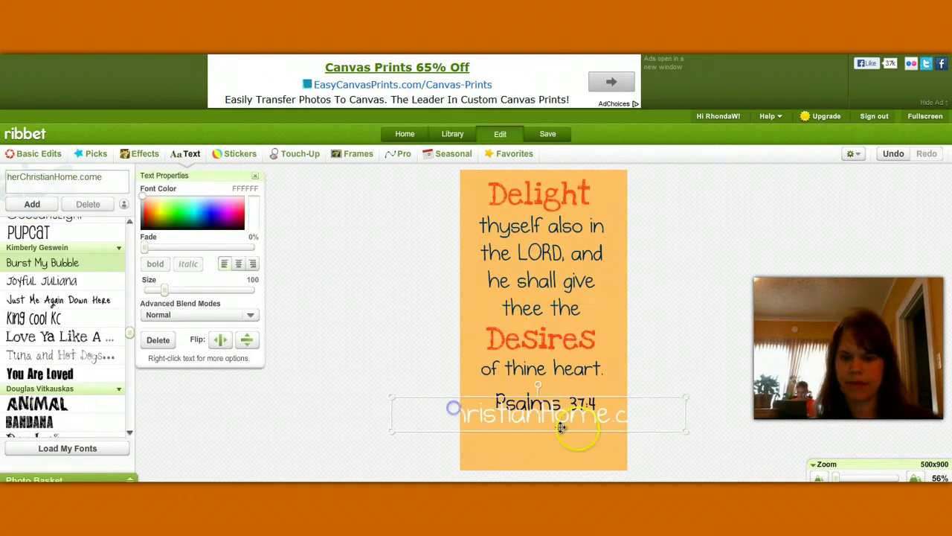
pyautogui.moveTo(683, 429); pyautogui.dragTo(564, 435)
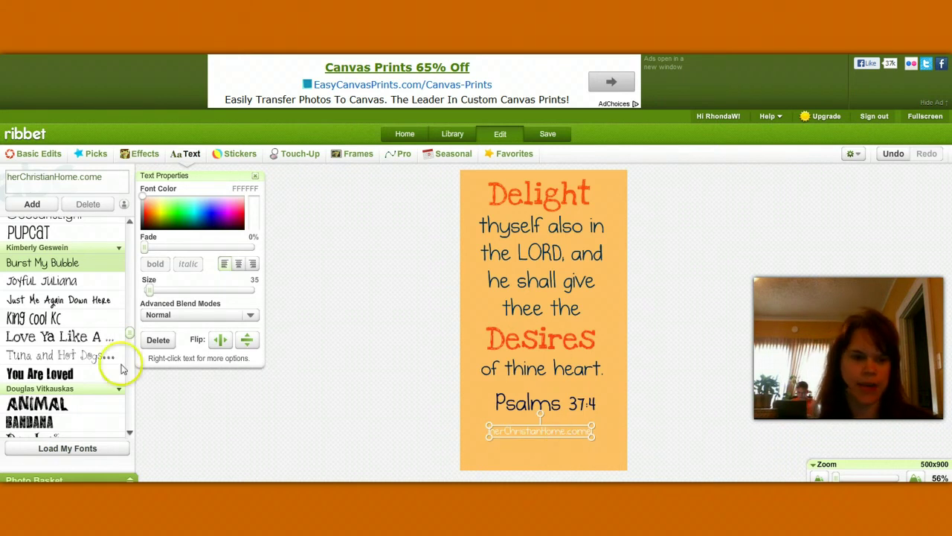
pyautogui.click(19, 268)
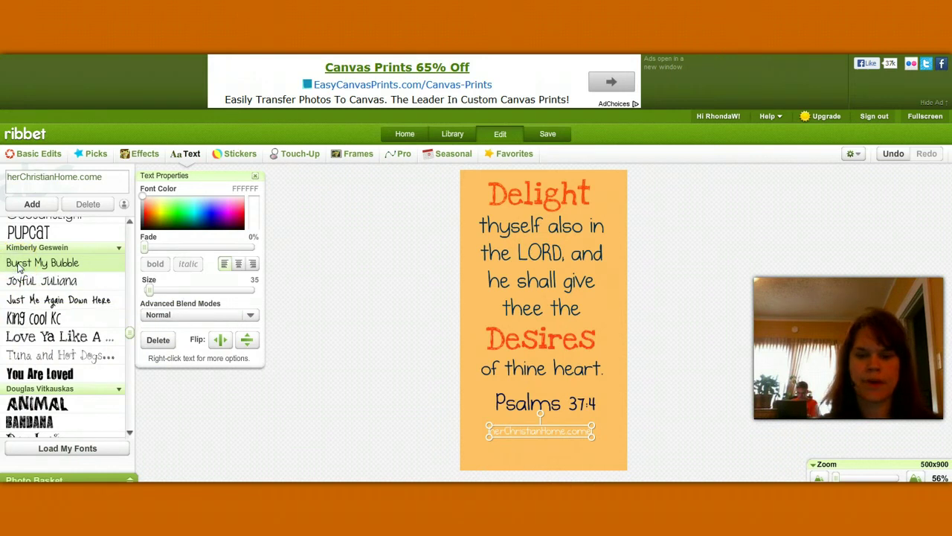
pyautogui.click(206, 221)
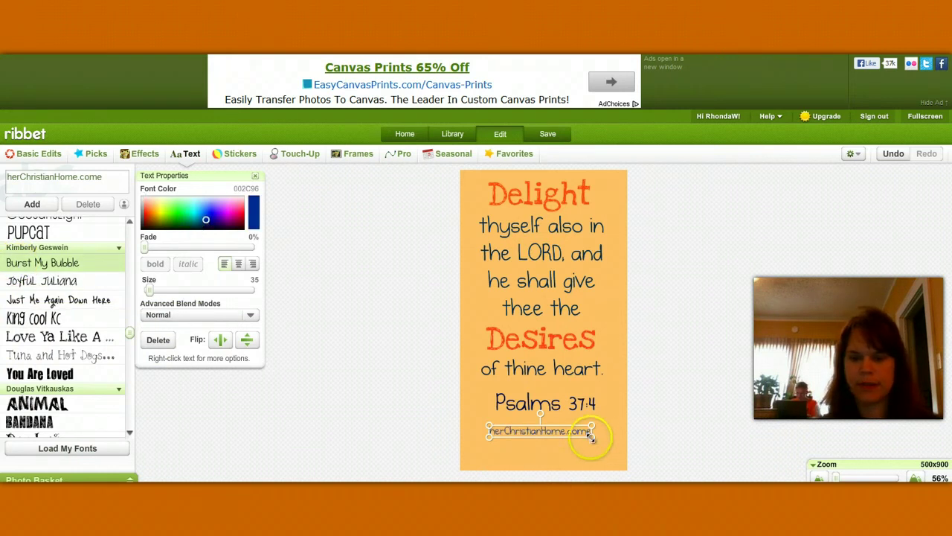
# Enlarge "herChristianHome.come" to size 40, center it beneath "Psalms 37:4", and deselect it.
pyautogui.moveTo(589, 435); pyautogui.dragTo(605, 443)
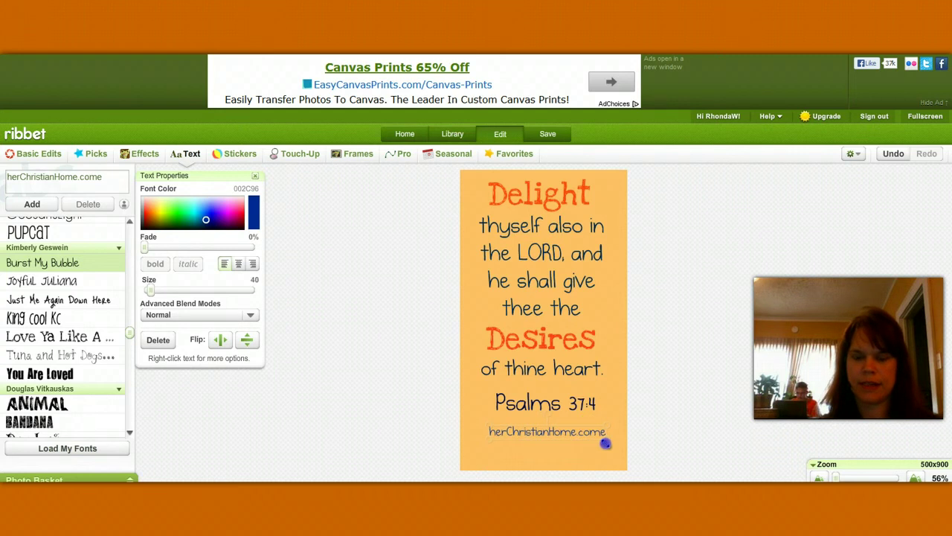
pyautogui.click(550, 439)
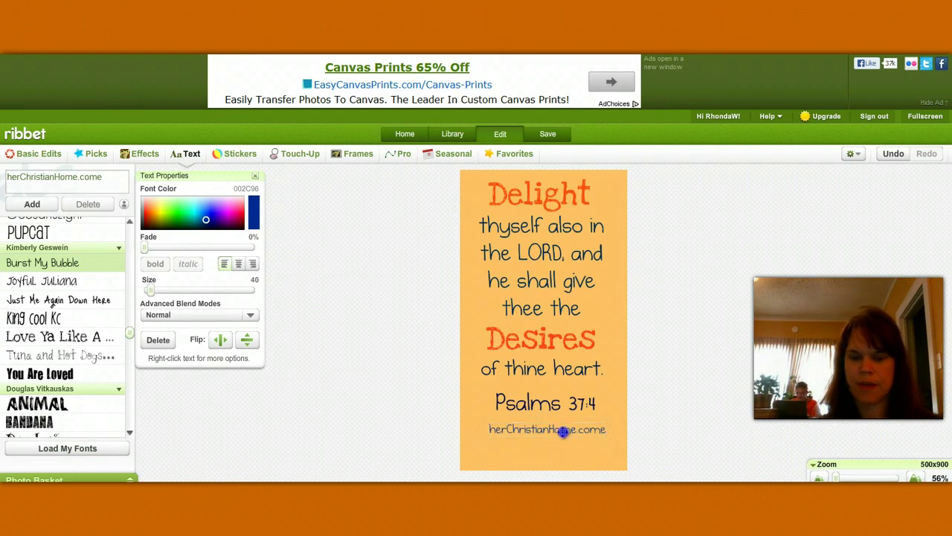
pyautogui.moveTo(602, 436); pyautogui.dragTo(561, 432)
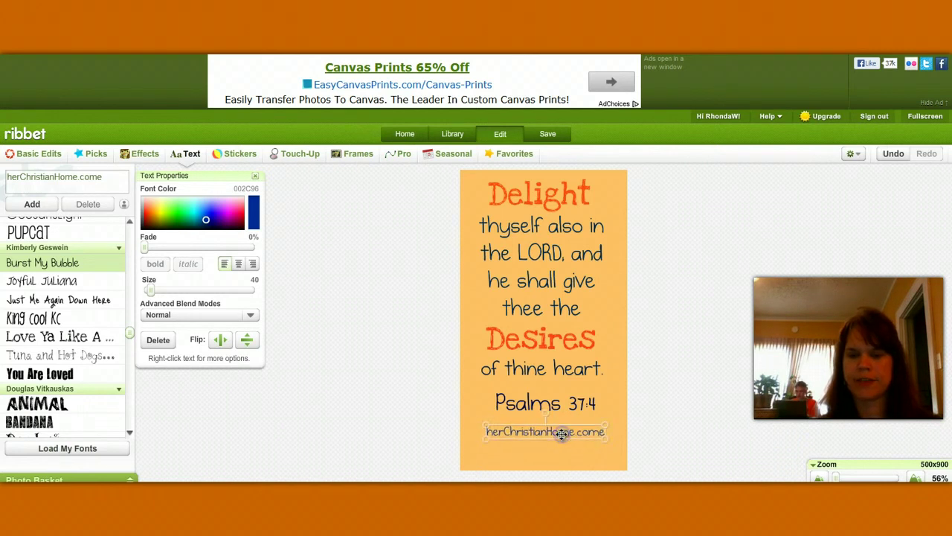
pyautogui.click(560, 466)
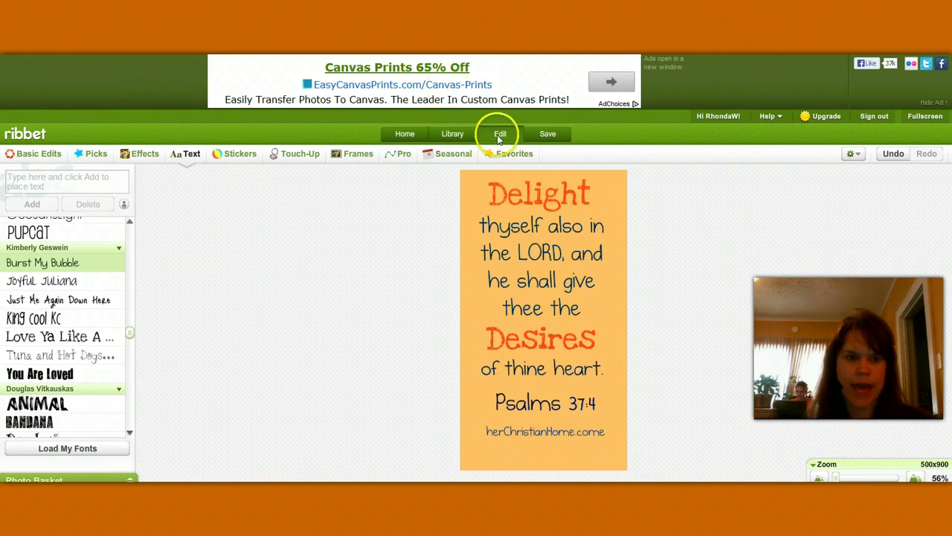
# Open the Resize settings for the whole image.
pyautogui.click(28, 157)
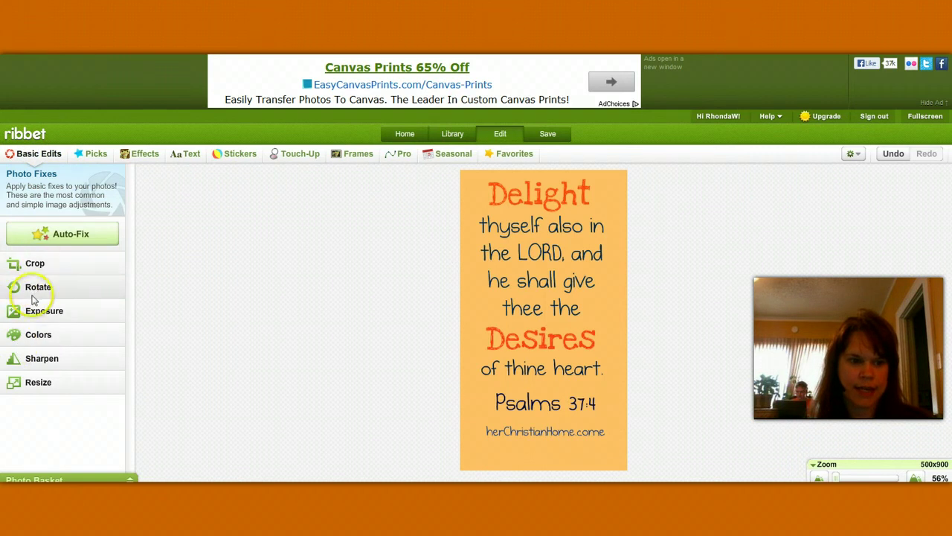
pyautogui.click(41, 382)
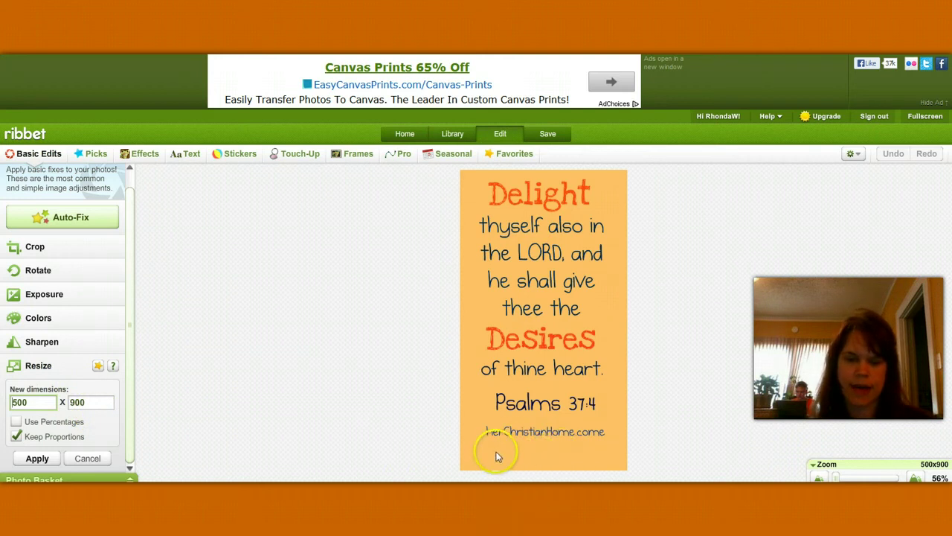
# Try proportional image heights of 850, 800 and 750, and return the width to 500.
pyautogui.click(82, 402)
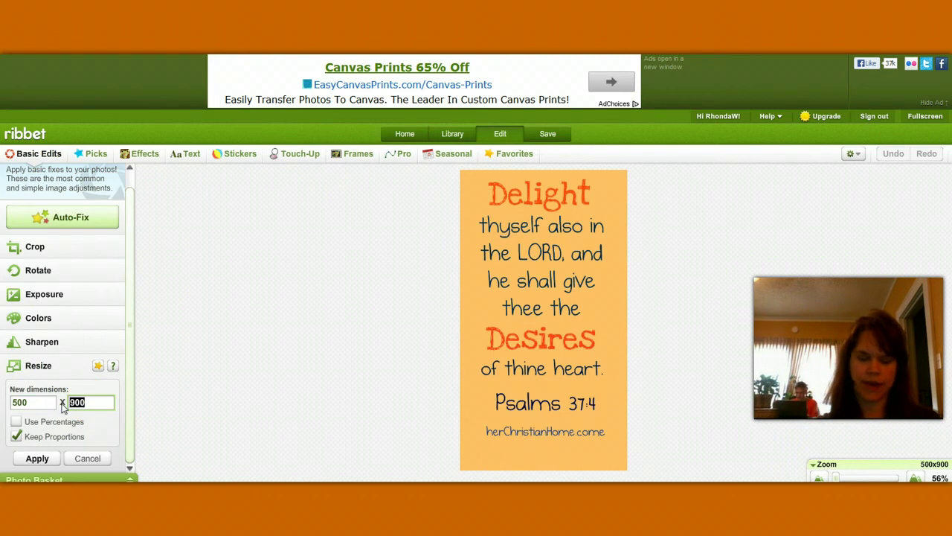
pyautogui.write('850')
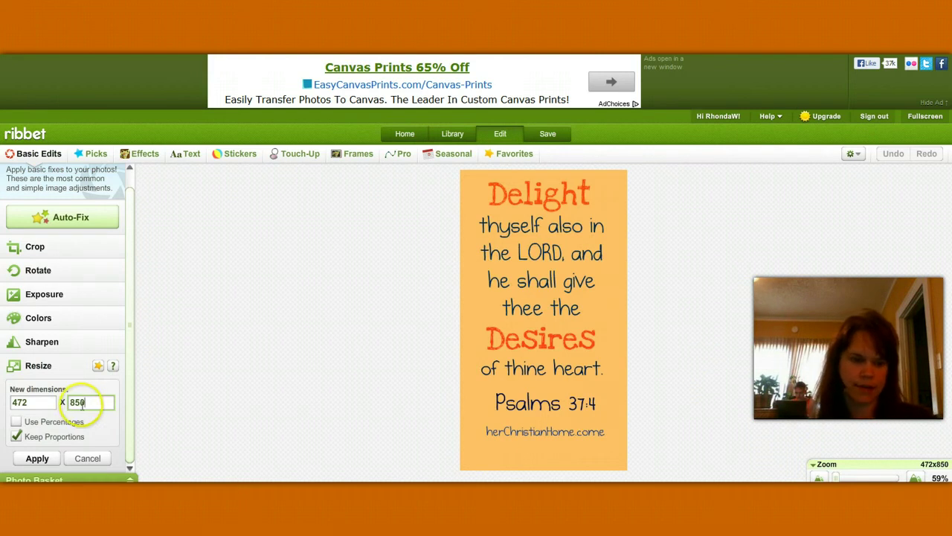
pyautogui.moveTo(87, 403); pyautogui.dragTo(64, 402)
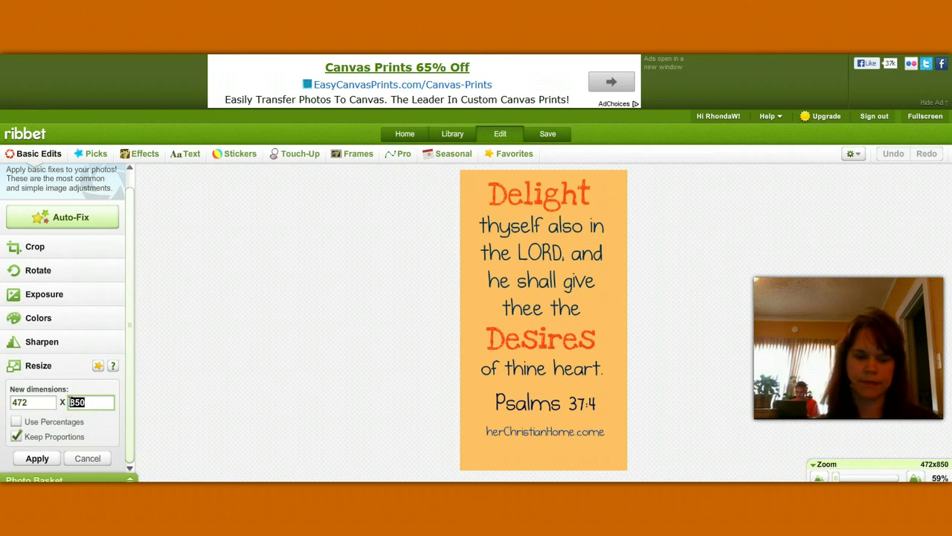
pyautogui.write('800')
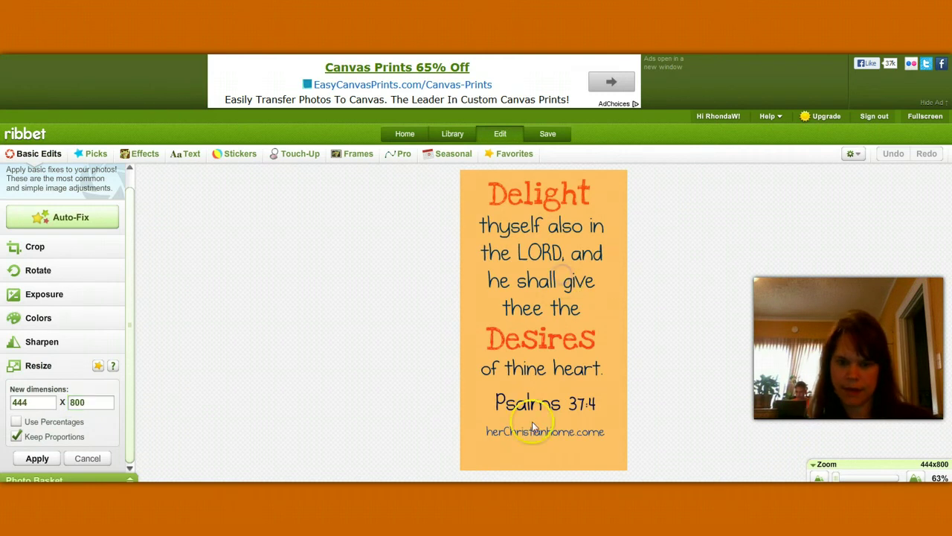
pyautogui.moveTo(121, 404); pyautogui.dragTo(21, 402)
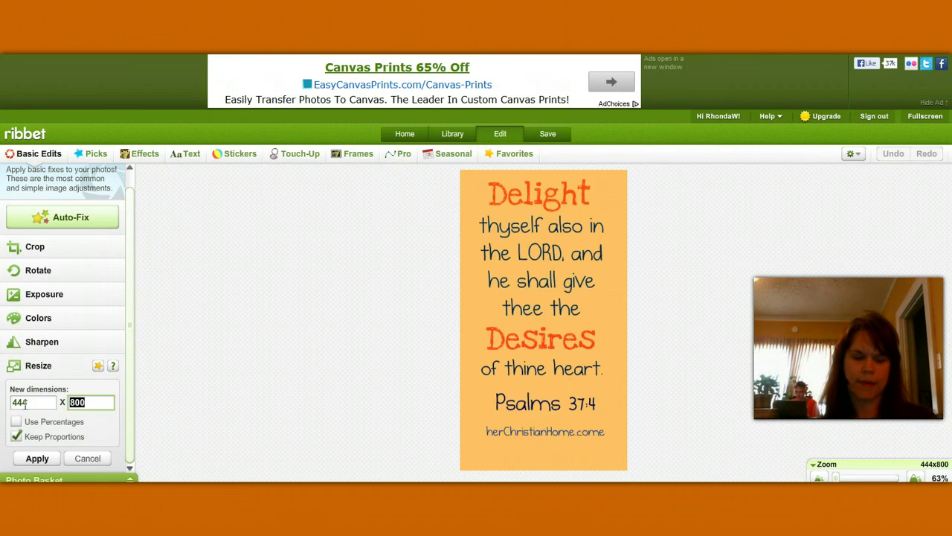
pyautogui.write('7')
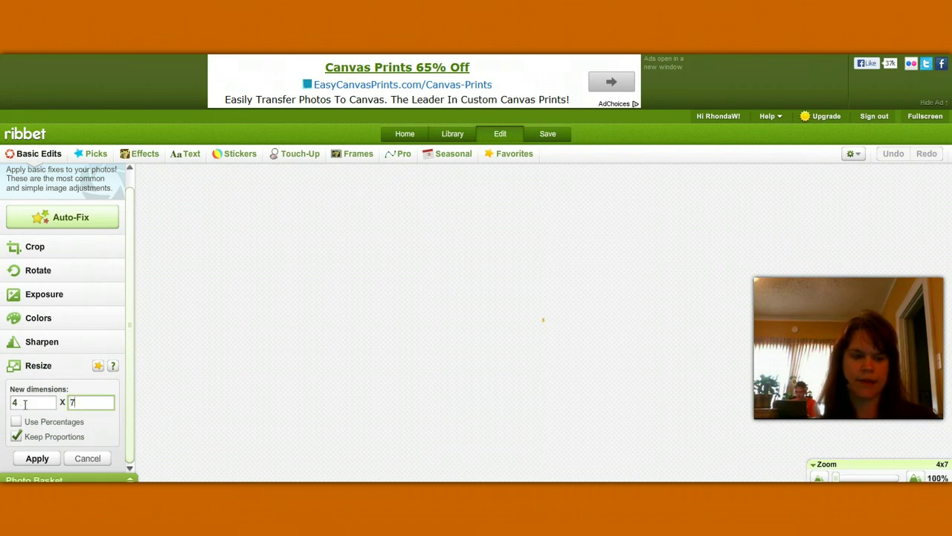
pyautogui.write('50')
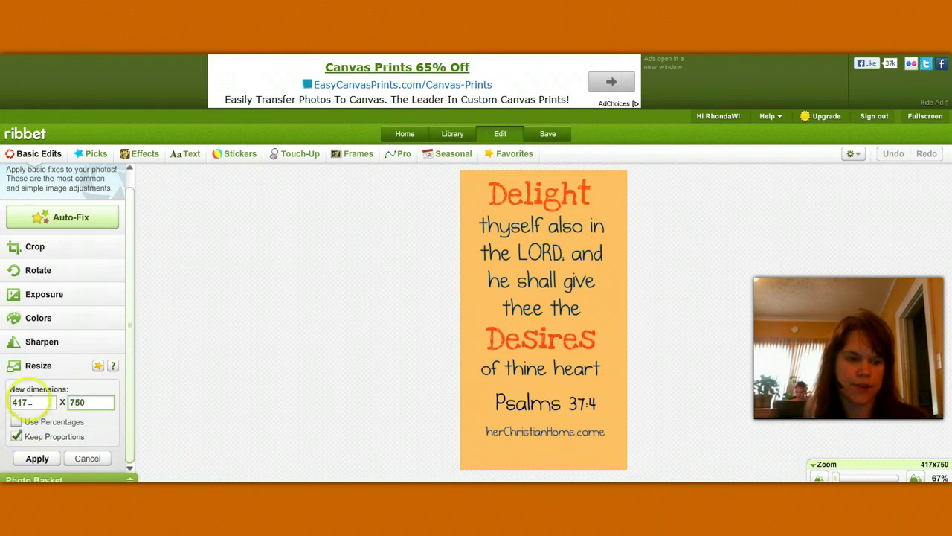
pyautogui.moveTo(29, 402); pyautogui.dragTo(7, 401)
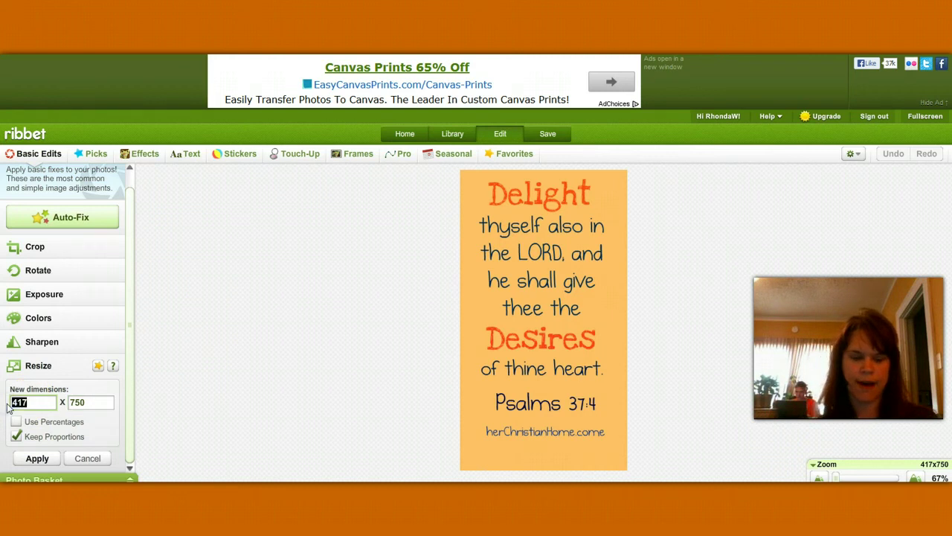
pyautogui.write('500')
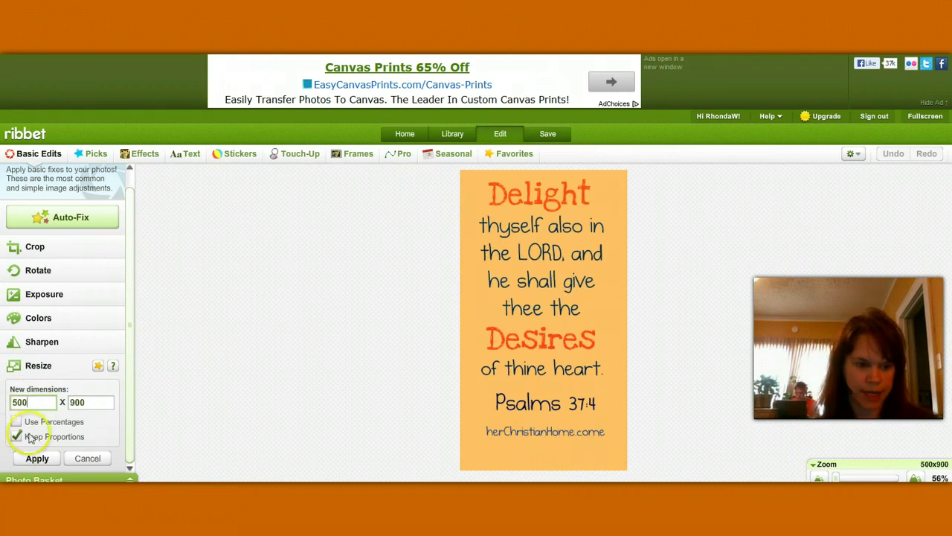
# Turn off Keep Proportions and try image heights of 850 and 800 at a width of 500.
pyautogui.click(16, 436)
pyautogui.click(71, 403)
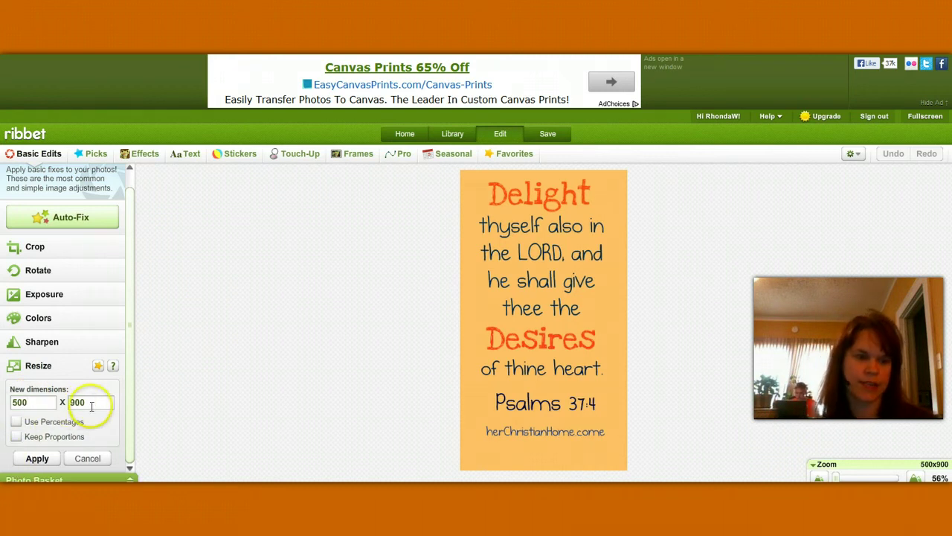
pyautogui.moveTo(94, 401); pyautogui.dragTo(70, 401)
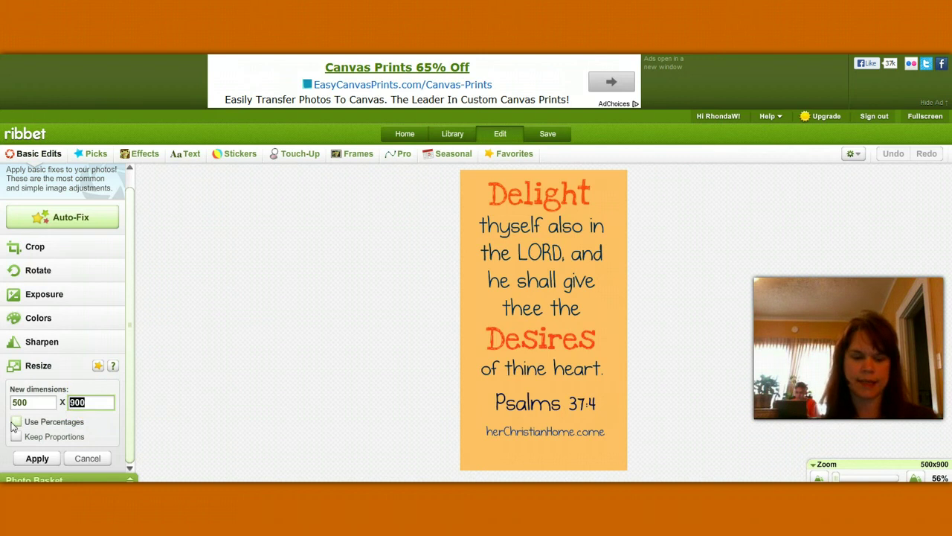
pyautogui.write('8')
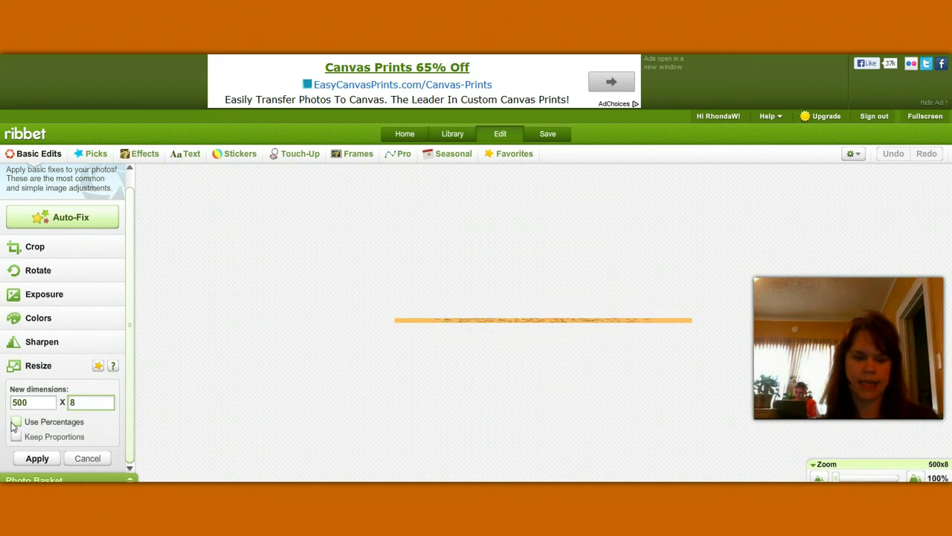
pyautogui.write('50')
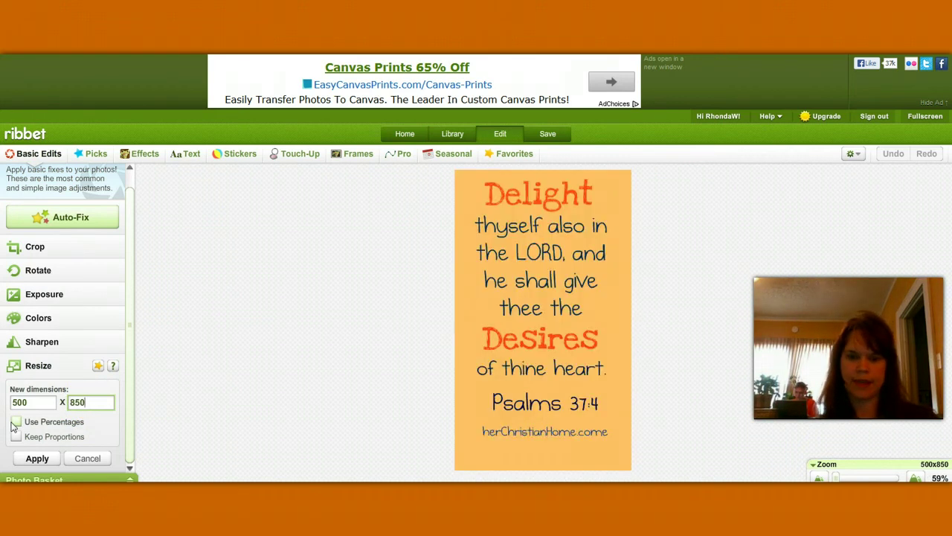
pyautogui.click(91, 401)
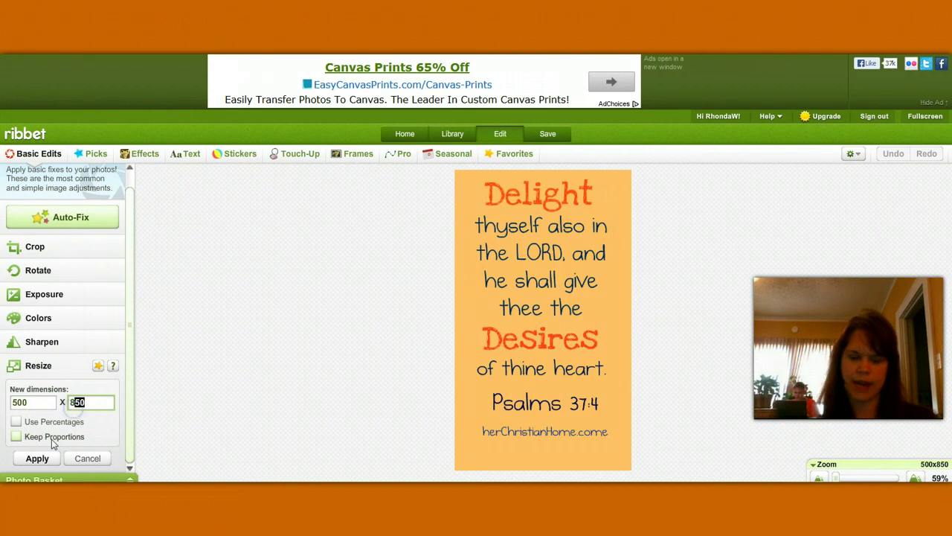
pyautogui.write('00')
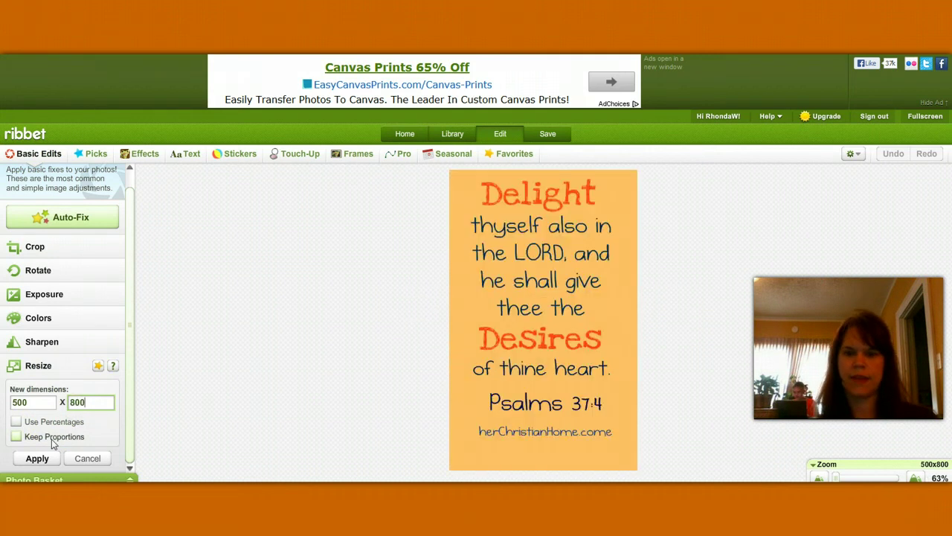
# Set the image height to 750 and apply the 500 x 750 resize.
pyautogui.click(92, 401)
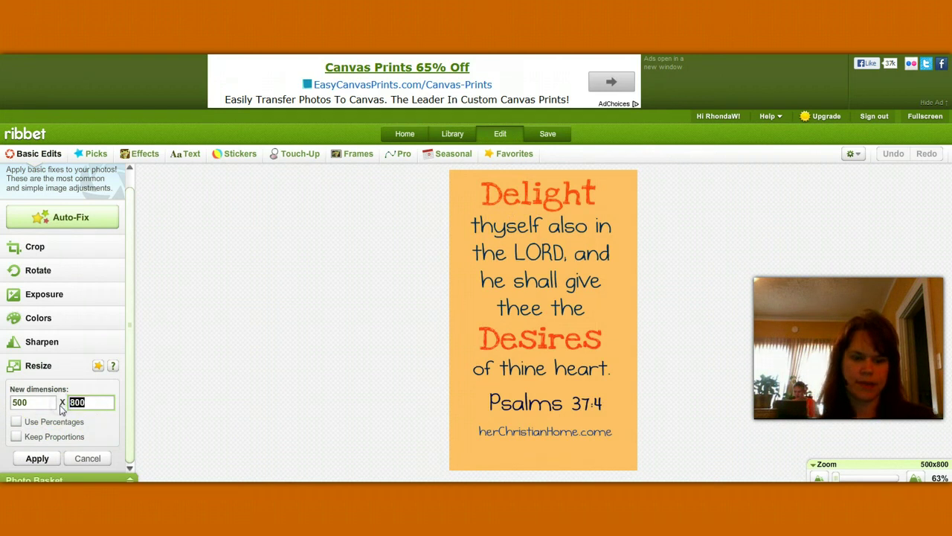
pyautogui.write('750')
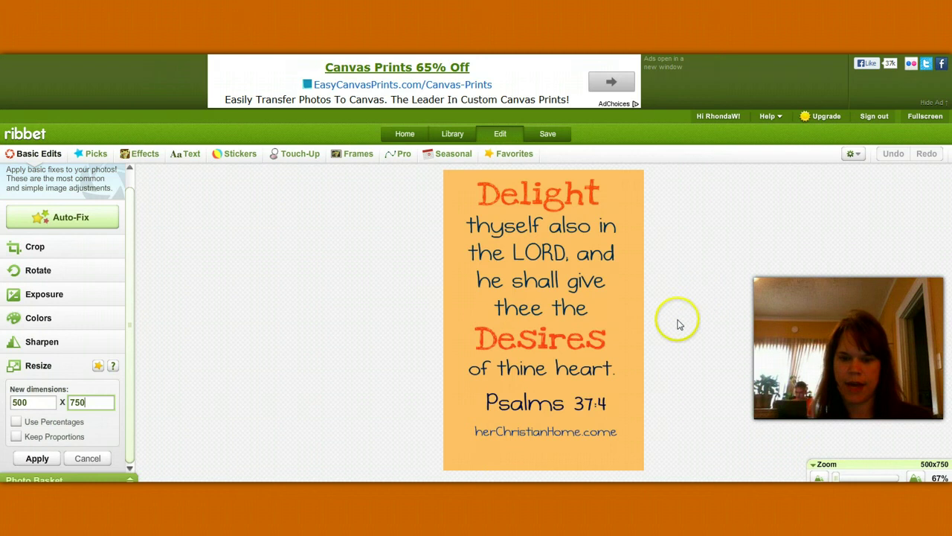
pyautogui.click(555, 440)
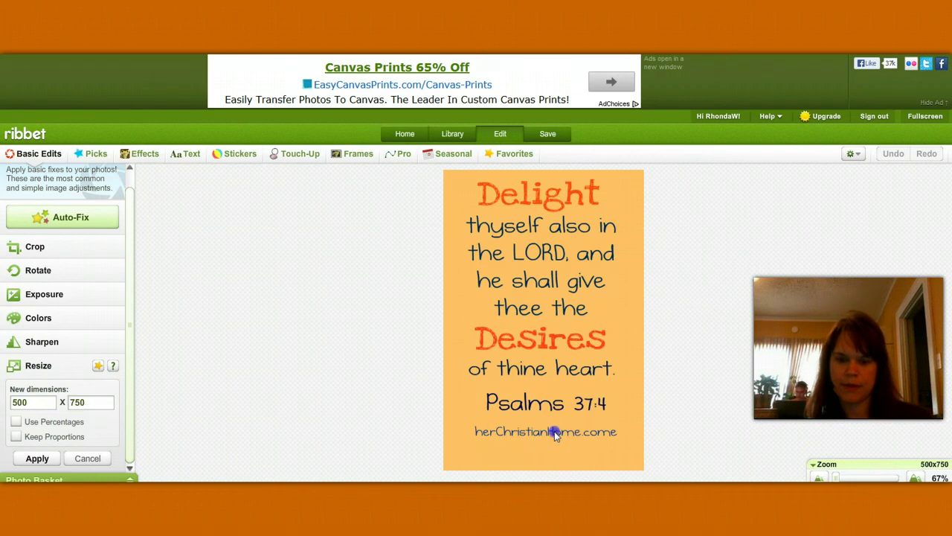
pyautogui.click(38, 458)
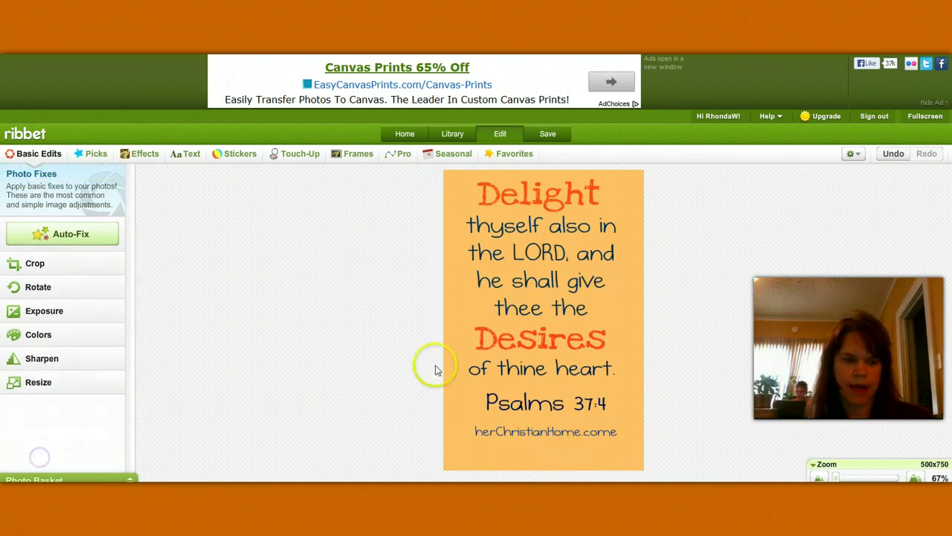
pyautogui.scroll(2, 676, 282)
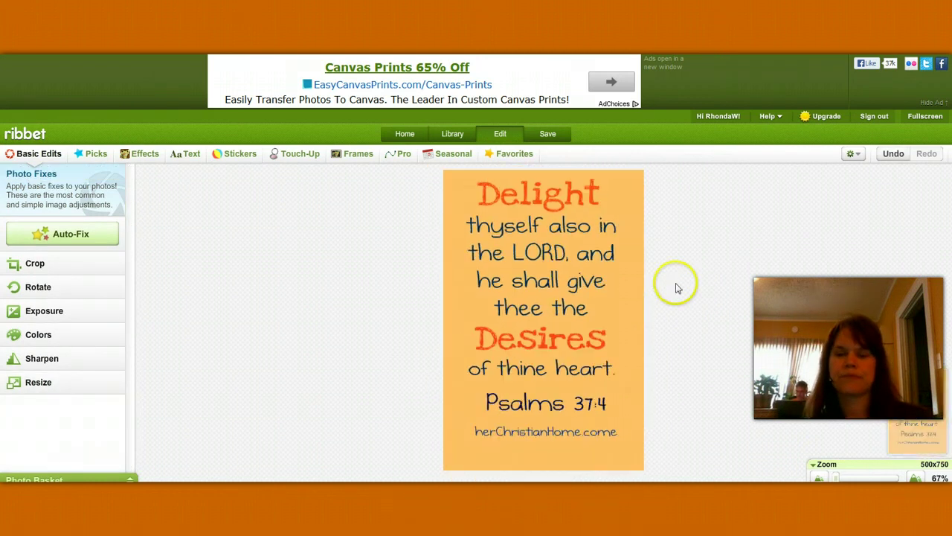
pyautogui.scroll(1, 587, 358)
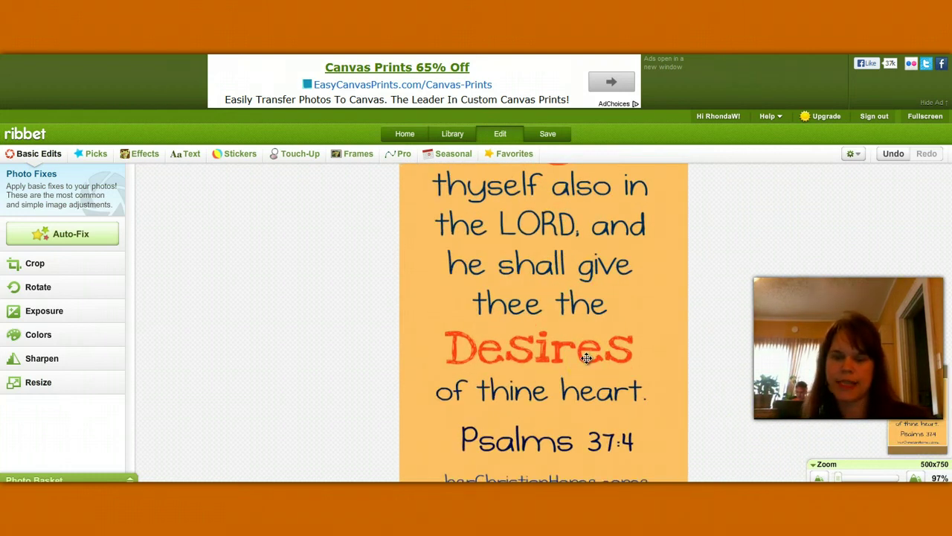
# Open the save-to-computer settings for the finished verse graphic and view the available file format options, keeping JPG.
pyautogui.scroll(-2, 586, 358)
pyautogui.click(572, 302)
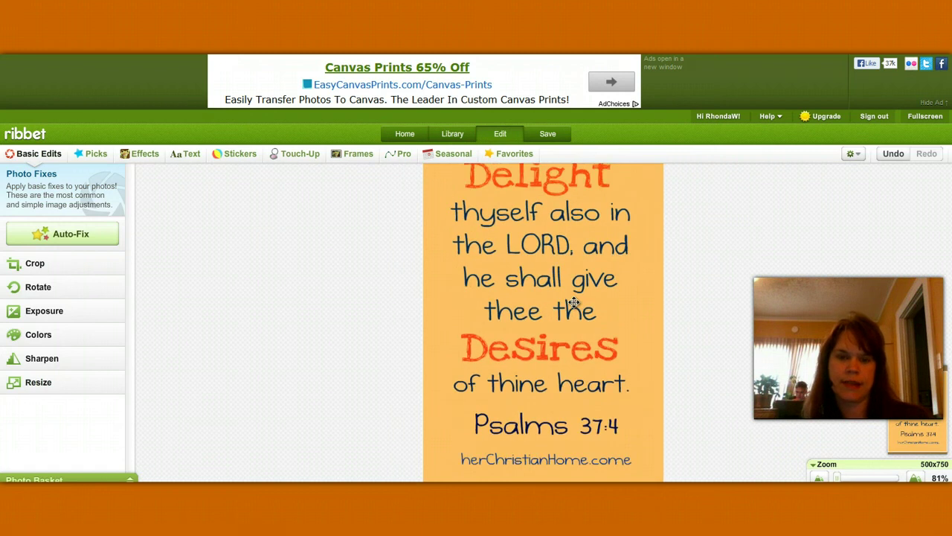
pyautogui.scroll(-1, 573, 302)
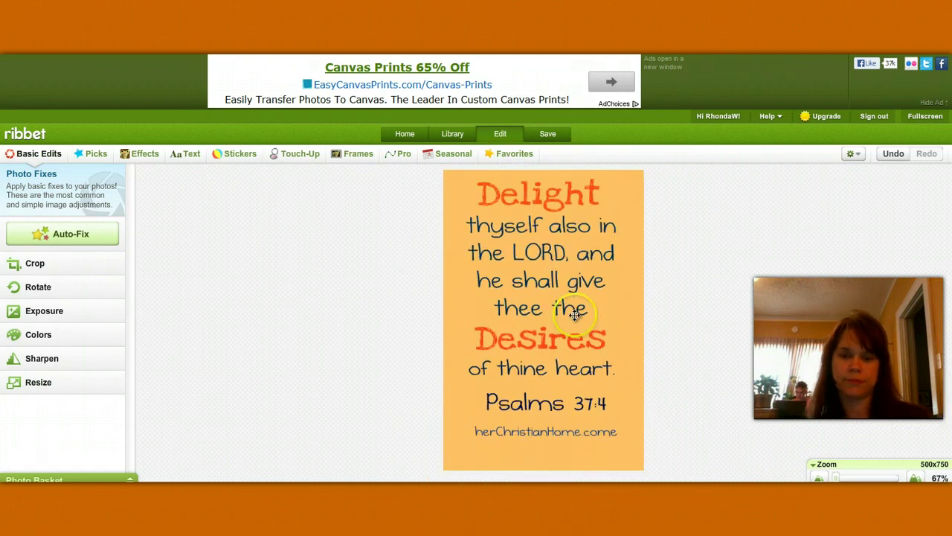
pyautogui.click(551, 421)
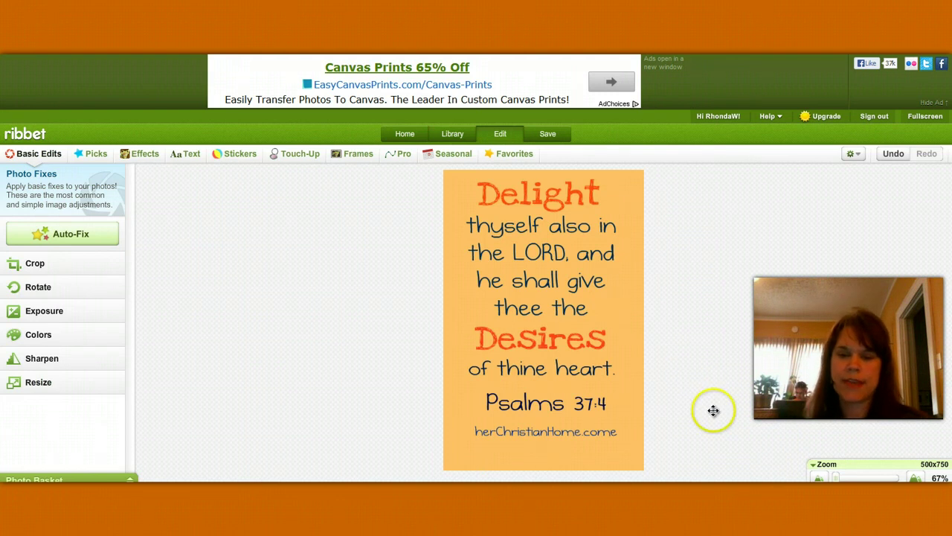
pyautogui.click(546, 141)
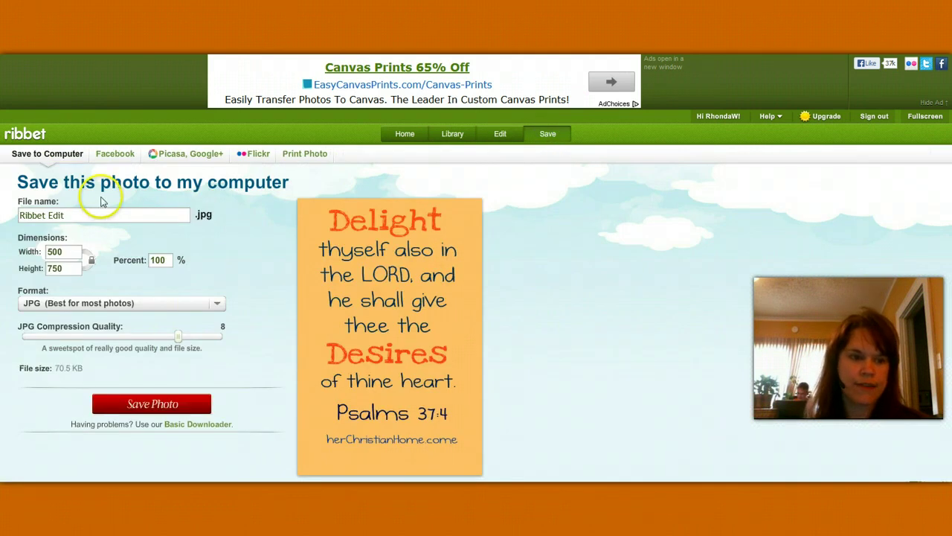
pyautogui.click(215, 305)
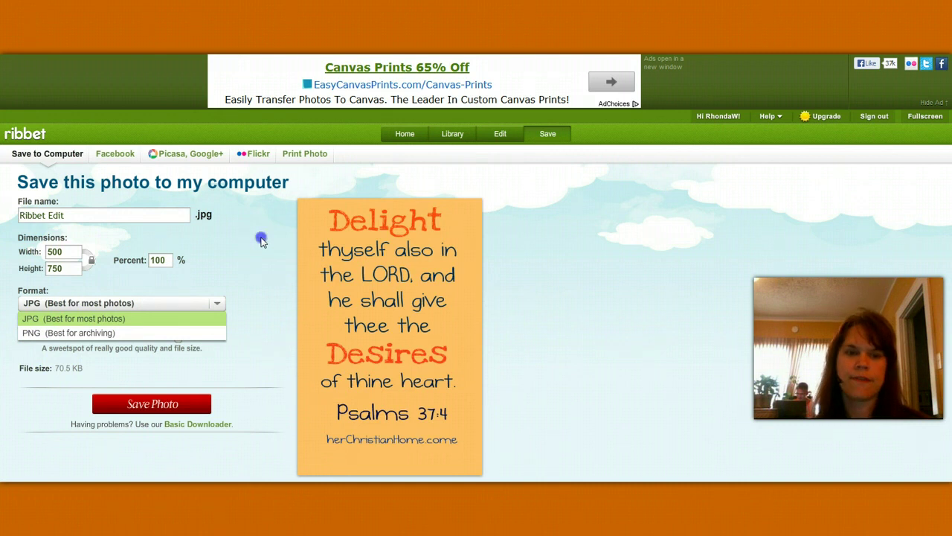
pyautogui.click(261, 240)
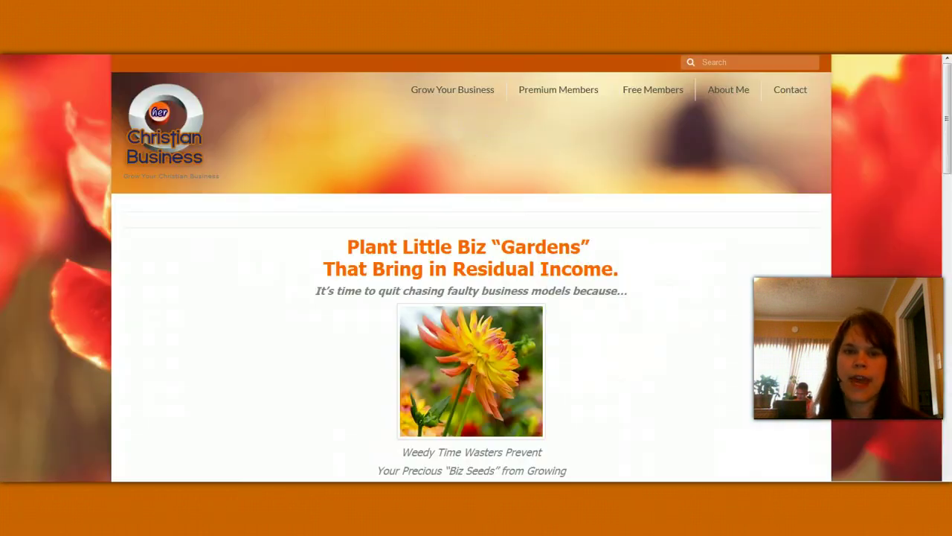